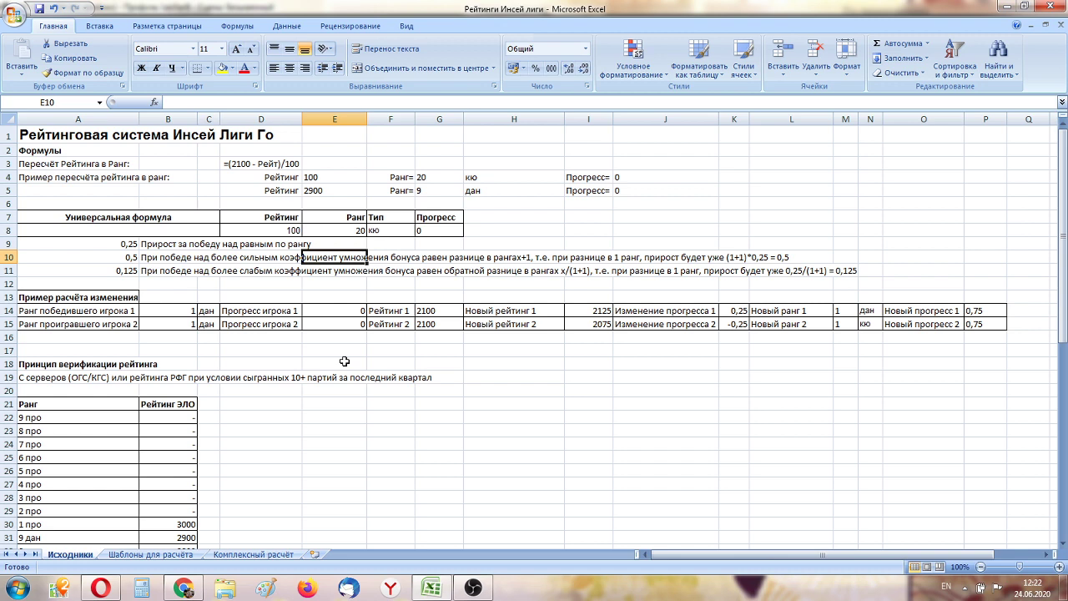
# Step: Examine the rank-to-ELO table from 9 про down to 20 кю, including the professional ranks' ratings in B22:B30
pyautogui.scroll(-6, 169, 319)
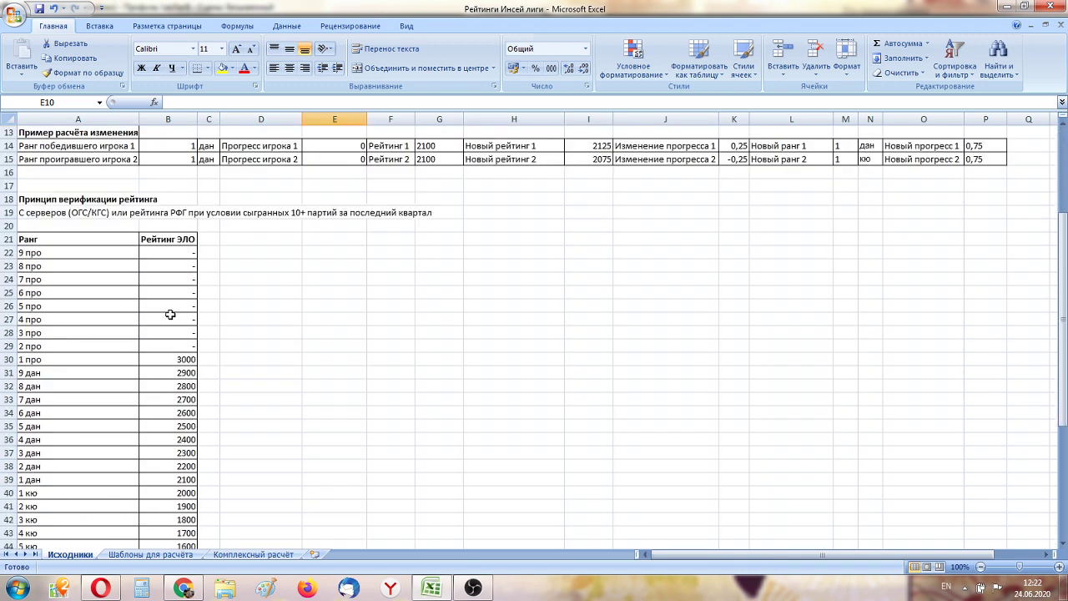
pyautogui.scroll(-5, 170, 319)
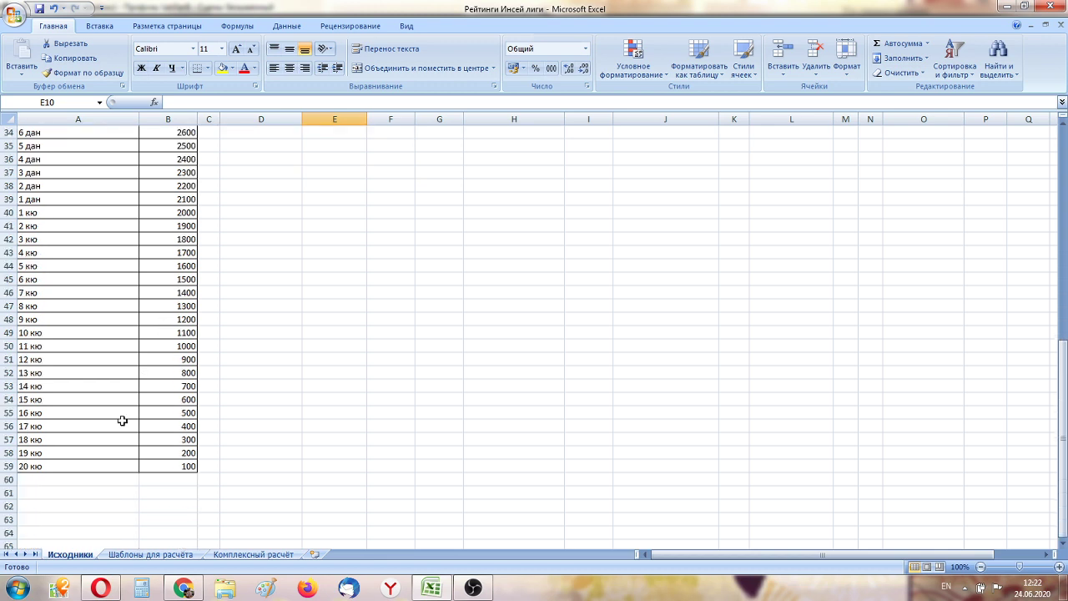
pyautogui.scroll(6, 93, 466)
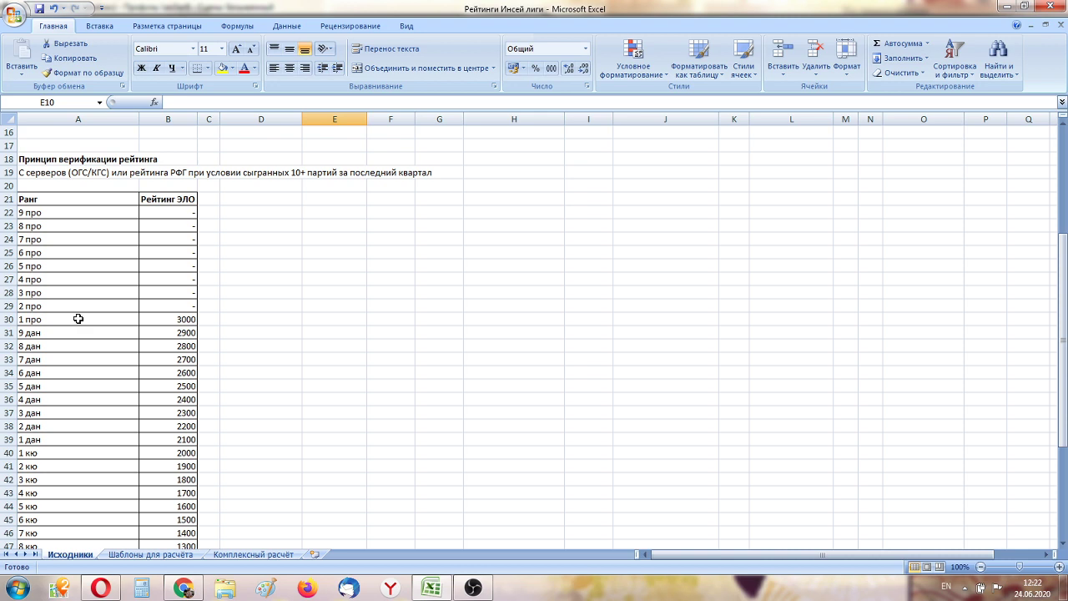
pyautogui.click(184, 219)
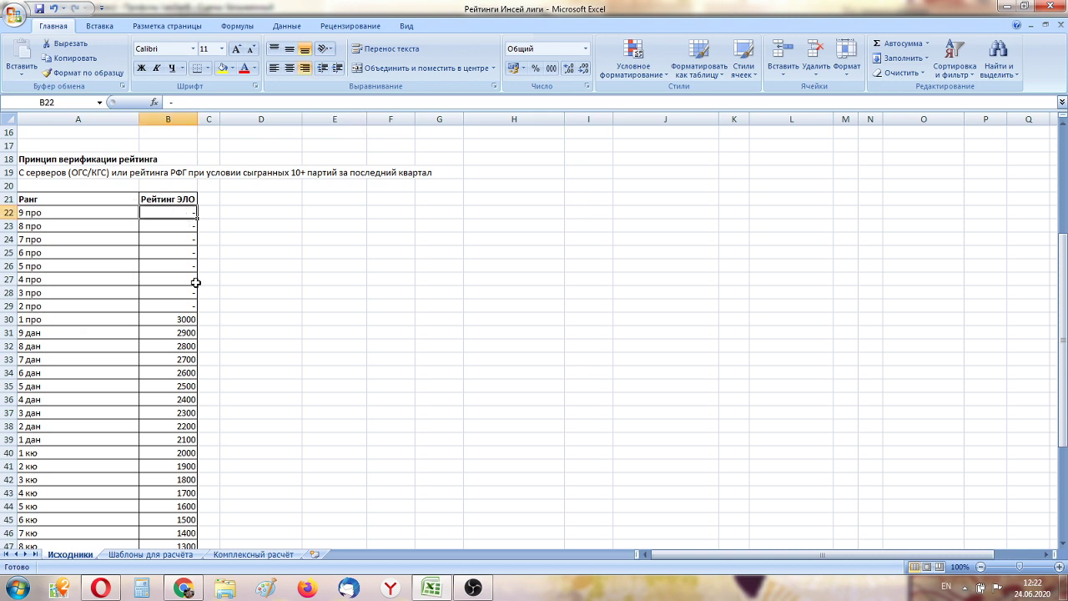
pyautogui.moveTo(185, 321); pyautogui.dragTo(176, 213)
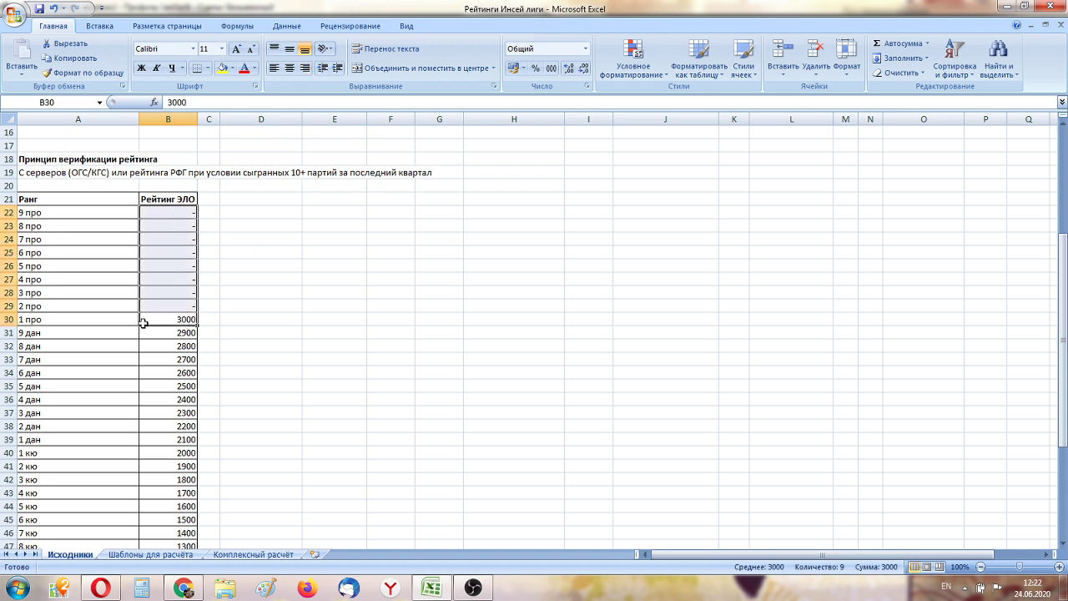
pyautogui.scroll(5, 123, 301)
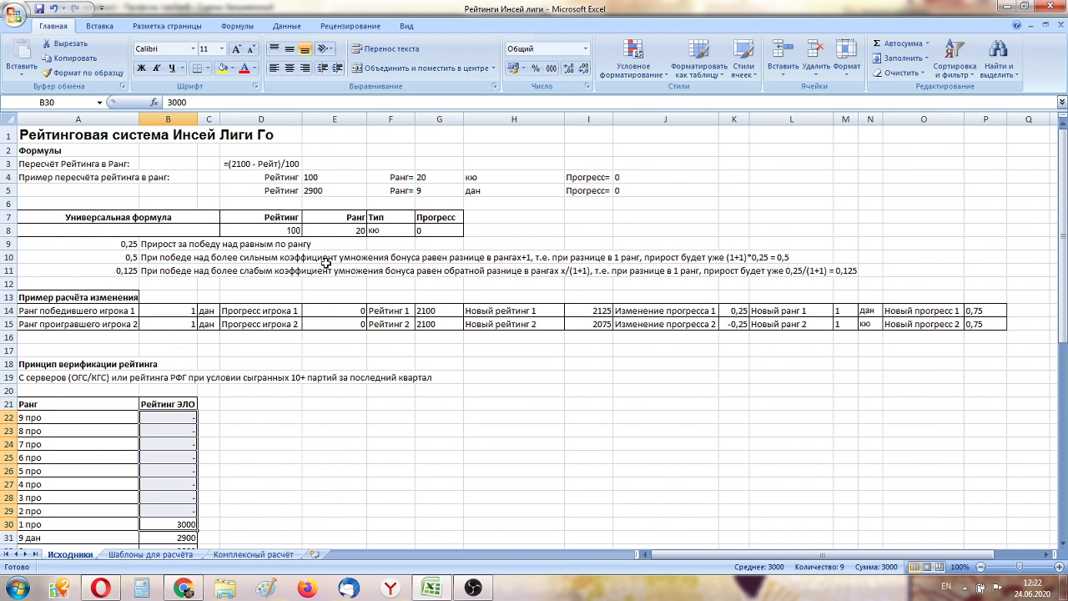
# Step: Set the two example ratings for the rating-to-rank conversion to 123 in E4 and 2100 in E5
pyautogui.click(328, 180)
pyautogui.write('123')
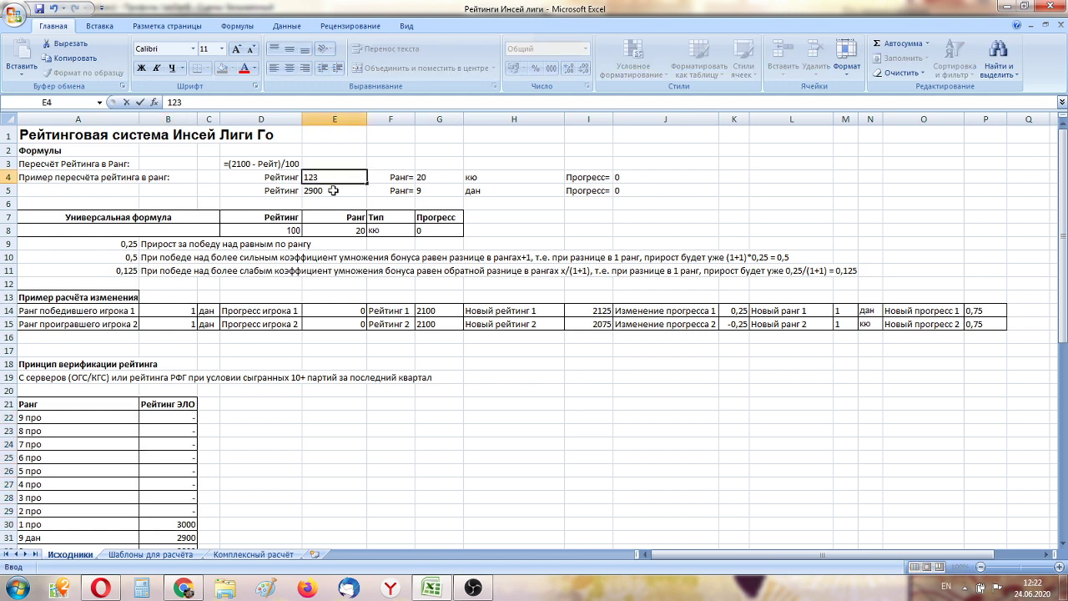
pyautogui.press('Return')
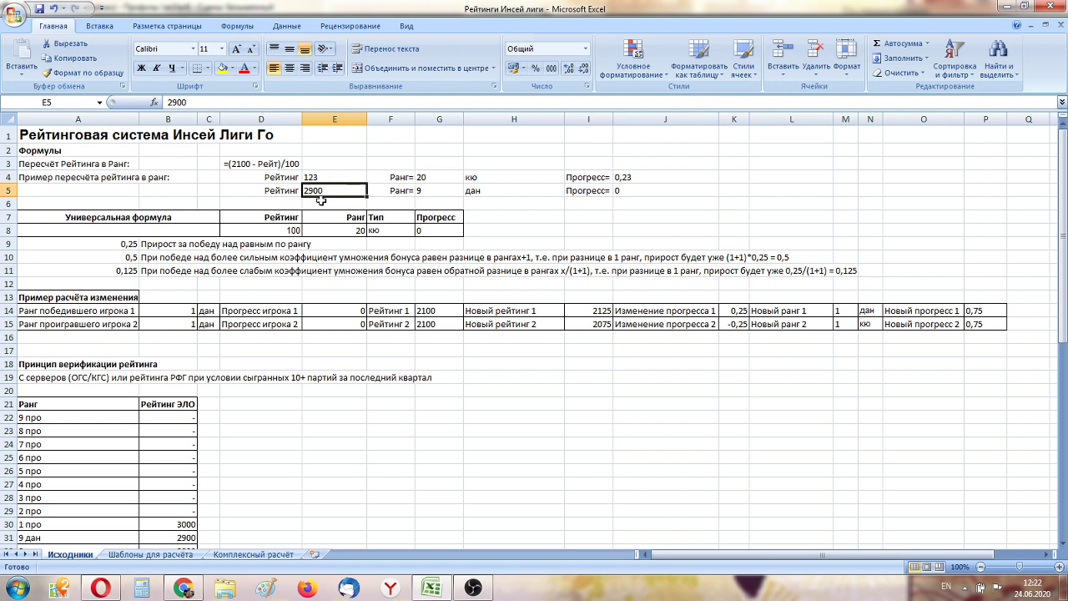
pyautogui.write('2')
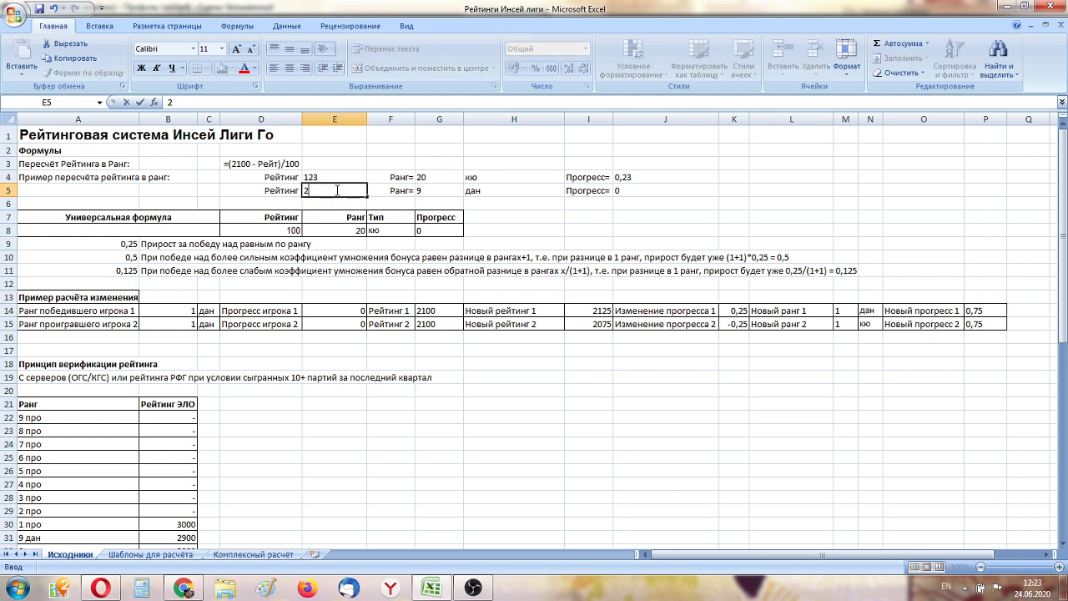
pyautogui.write('100')
pyautogui.press('Return')
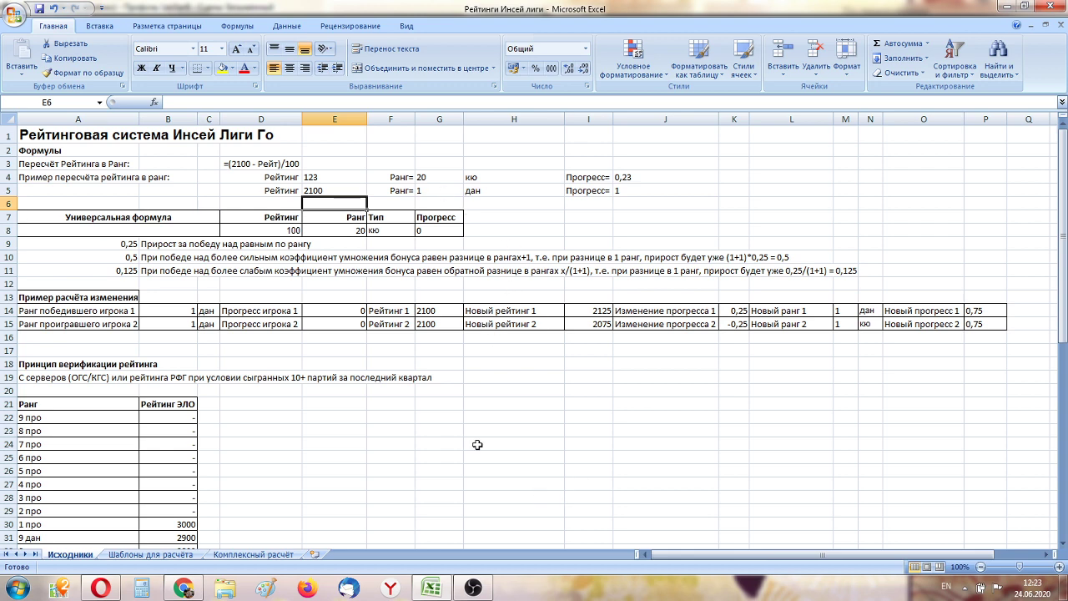
# Step: Set the rating in the universal formula table (D8) to 300
pyautogui.scroll(-6, 238, 353)
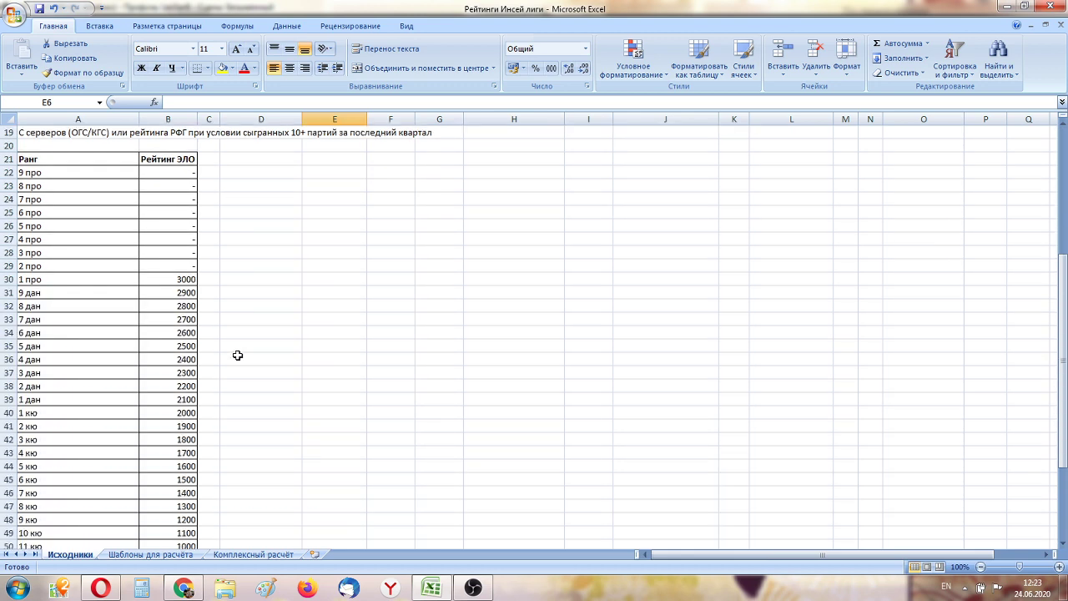
pyautogui.scroll(3, 238, 355)
pyautogui.scroll(2, 238, 356)
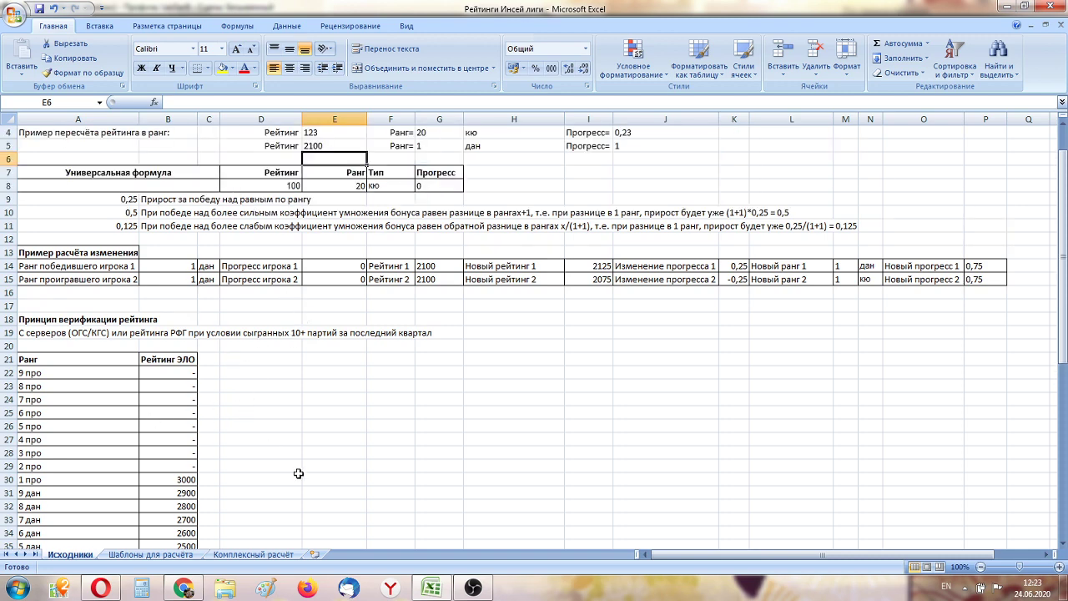
pyautogui.scroll(1, 302, 472)
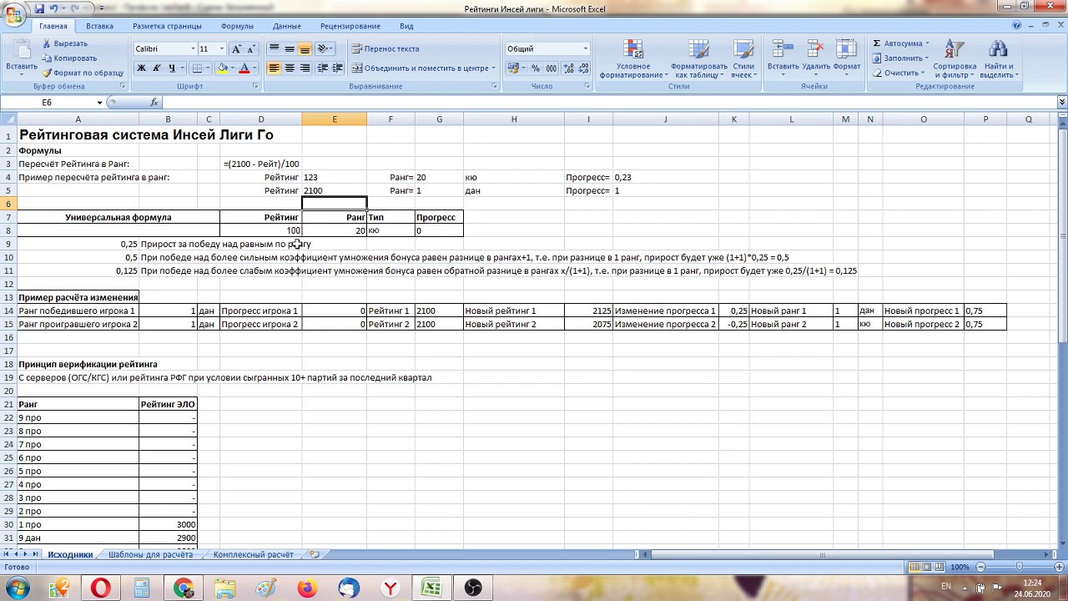
pyautogui.click(286, 233)
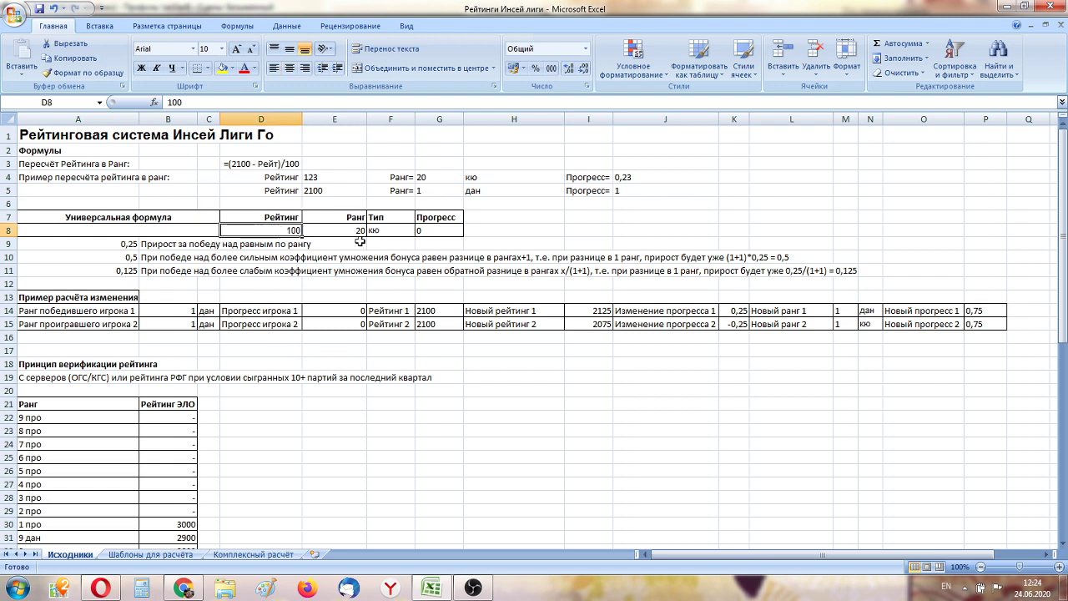
pyautogui.write('300')
pyautogui.press('Return')
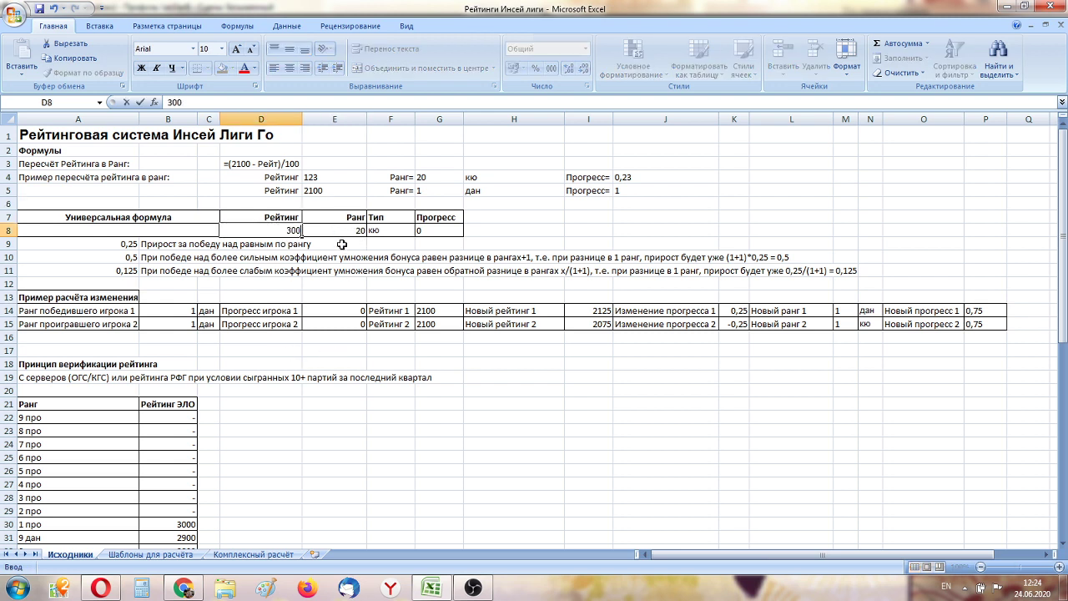
pyautogui.click(342, 256)
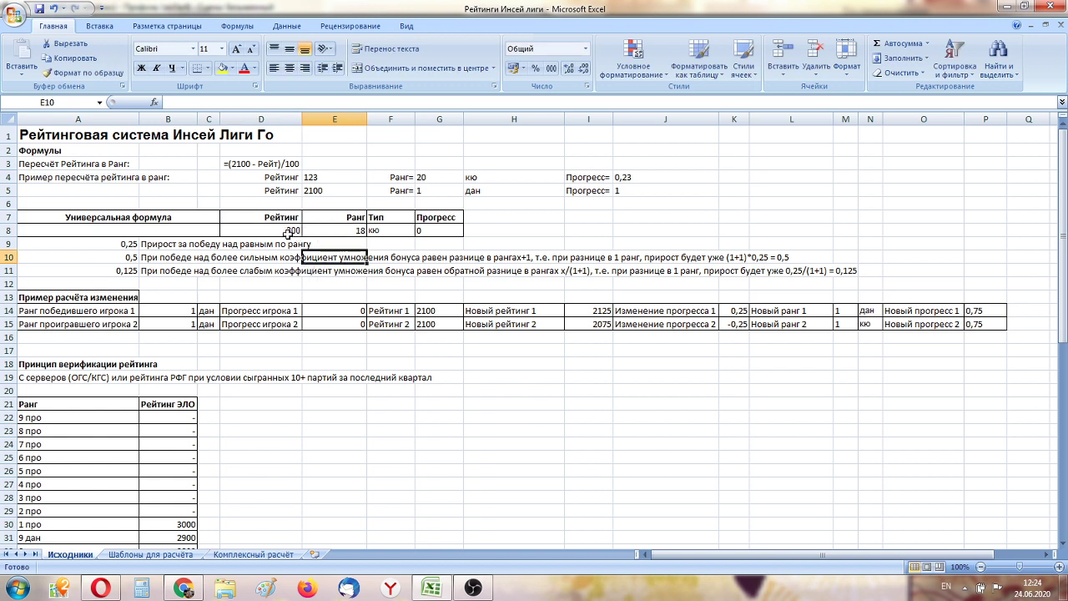
# Step: Try ratings of 500 and 650 one after the other in cell D8 of the universal formula table
pyautogui.click(290, 234)
pyautogui.write('500')
pyautogui.click(346, 254)
pyautogui.click(294, 230)
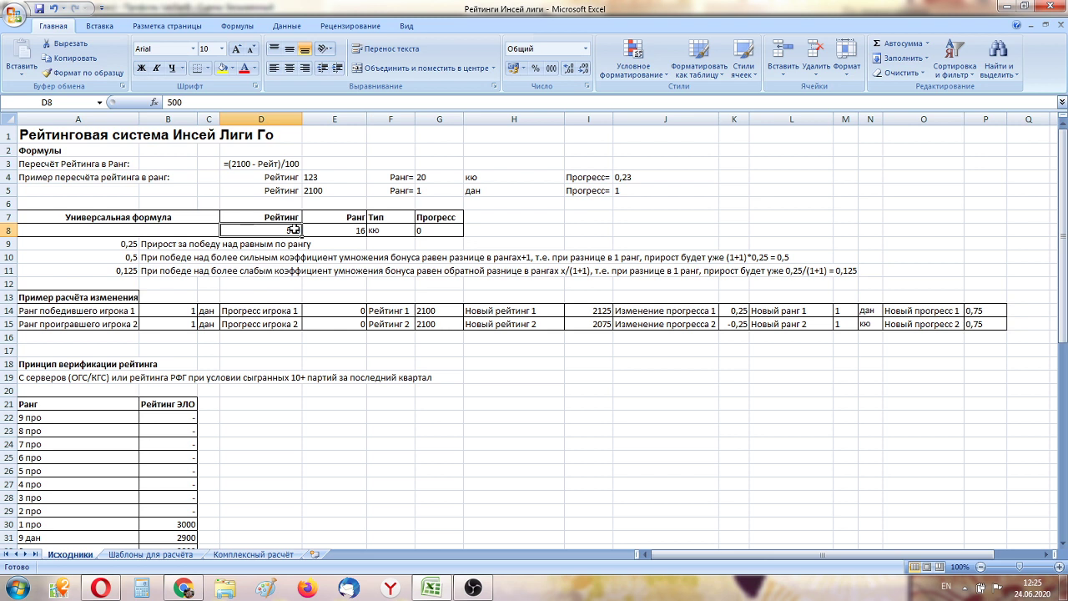
pyautogui.write('650')
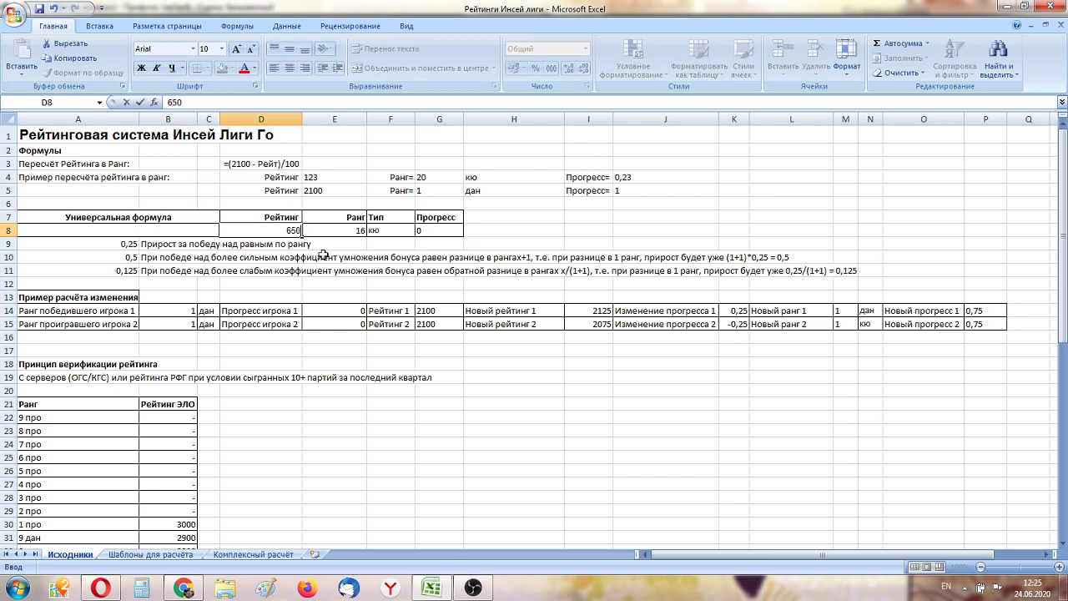
pyautogui.click(332, 257)
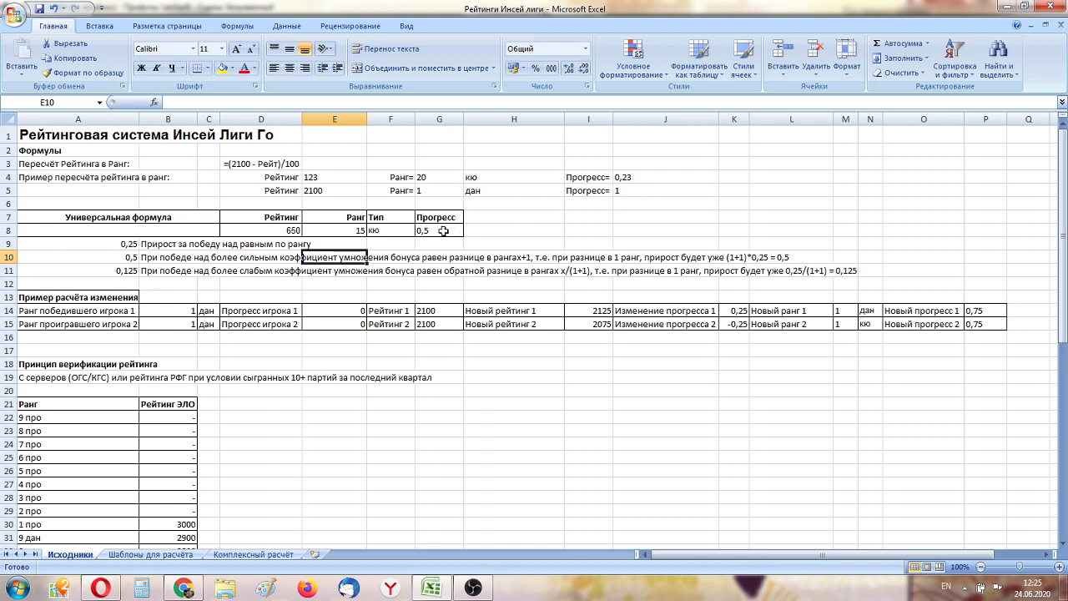
# Step: Set the universal formula's rating in D8 to 753
pyautogui.click(289, 231)
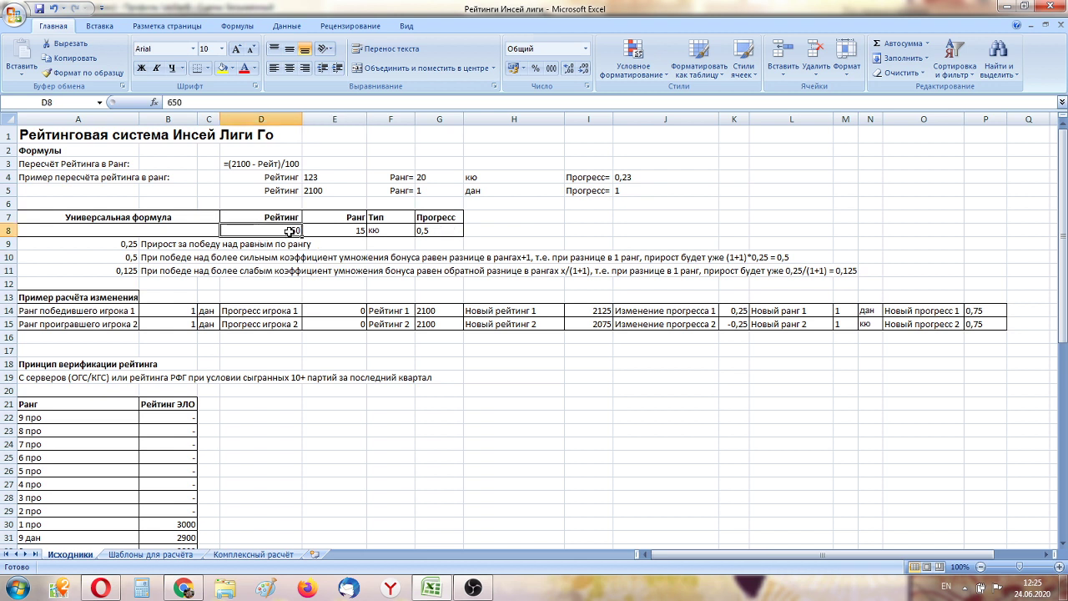
pyautogui.write('753')
pyautogui.click(353, 260)
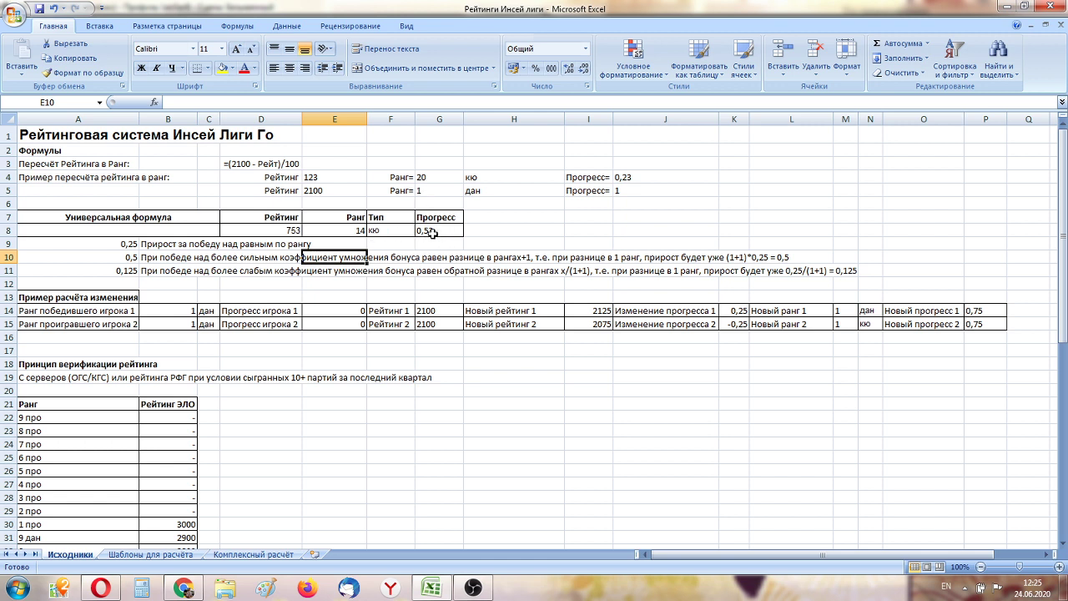
# Step: Review the win increment coefficients in A9:A11, the universal formula's rating cell and the rank table below
pyautogui.click(118, 245)
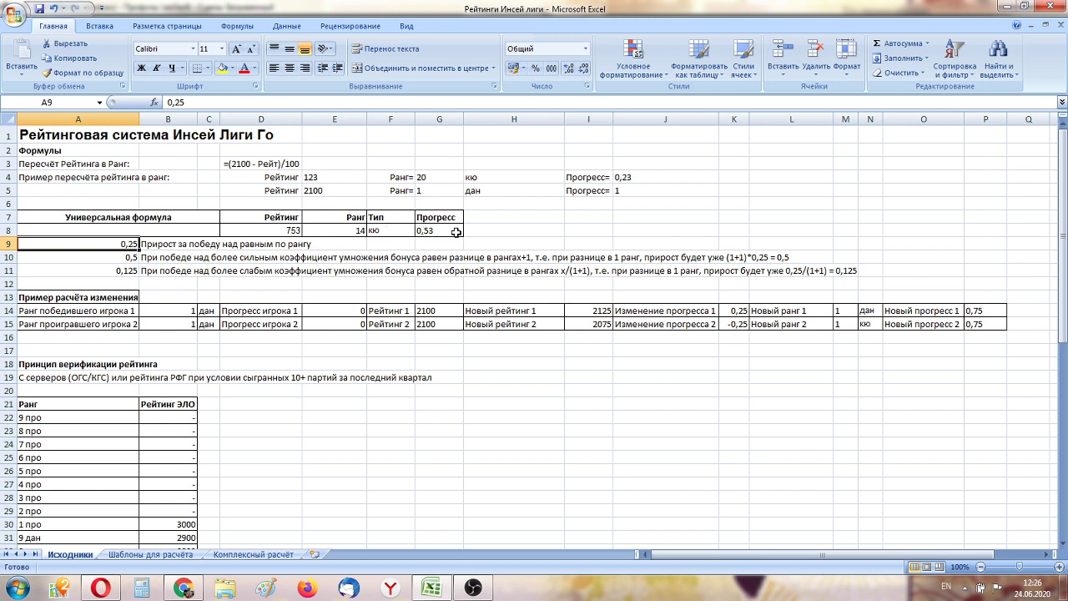
pyautogui.click(108, 269)
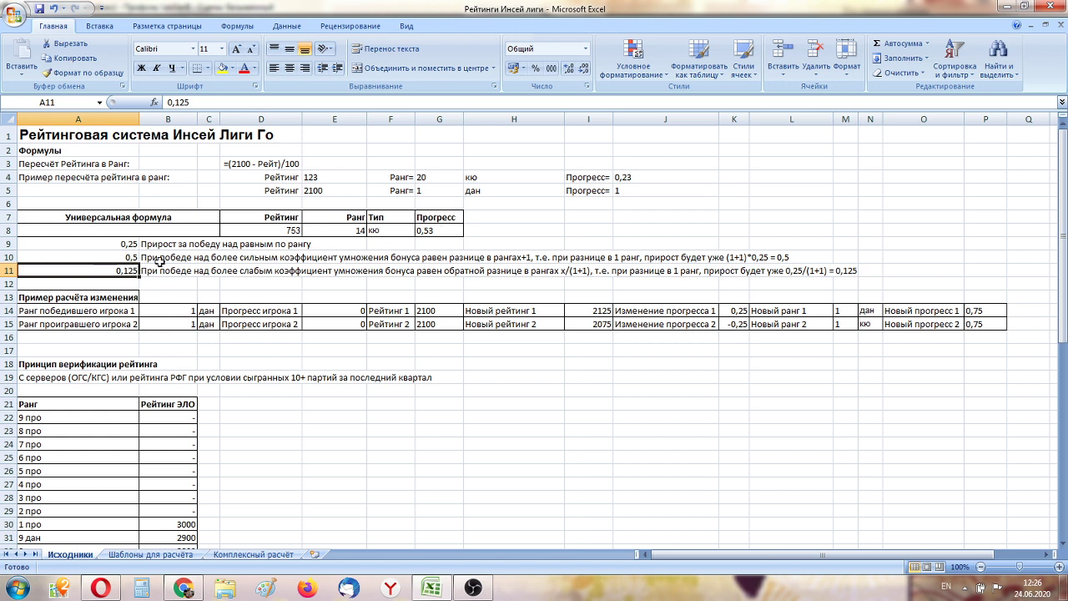
pyautogui.click(129, 245)
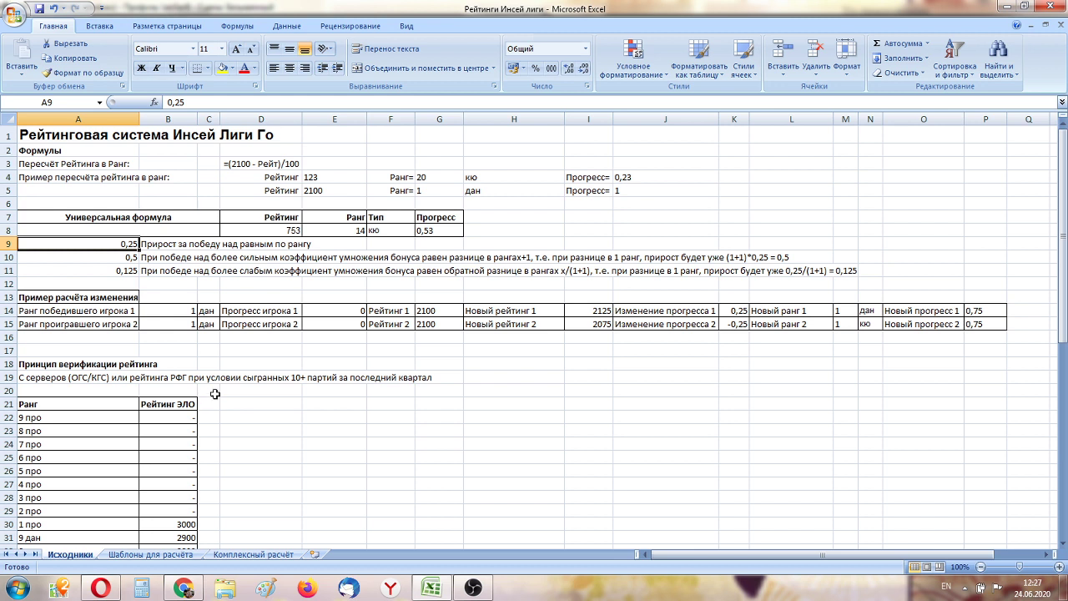
pyautogui.click(284, 229)
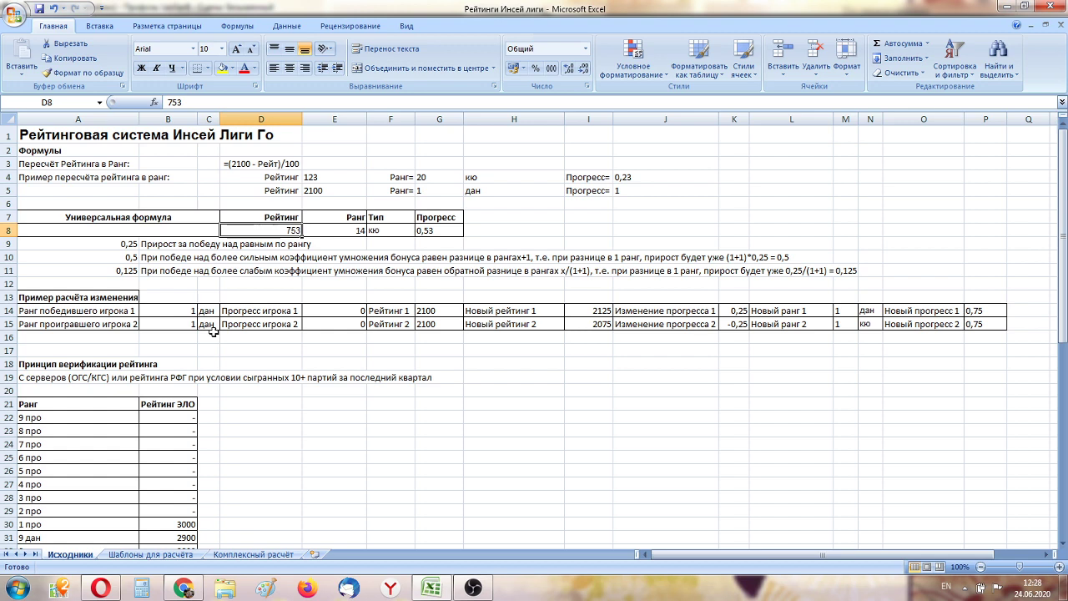
pyautogui.scroll(-8, 249, 330)
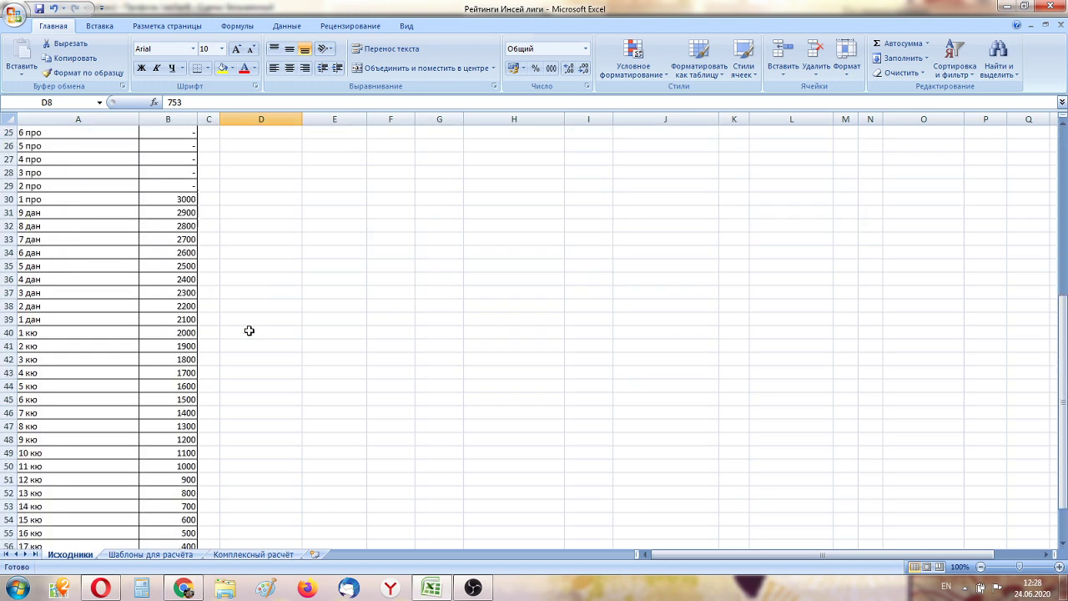
pyautogui.scroll(7, 249, 330)
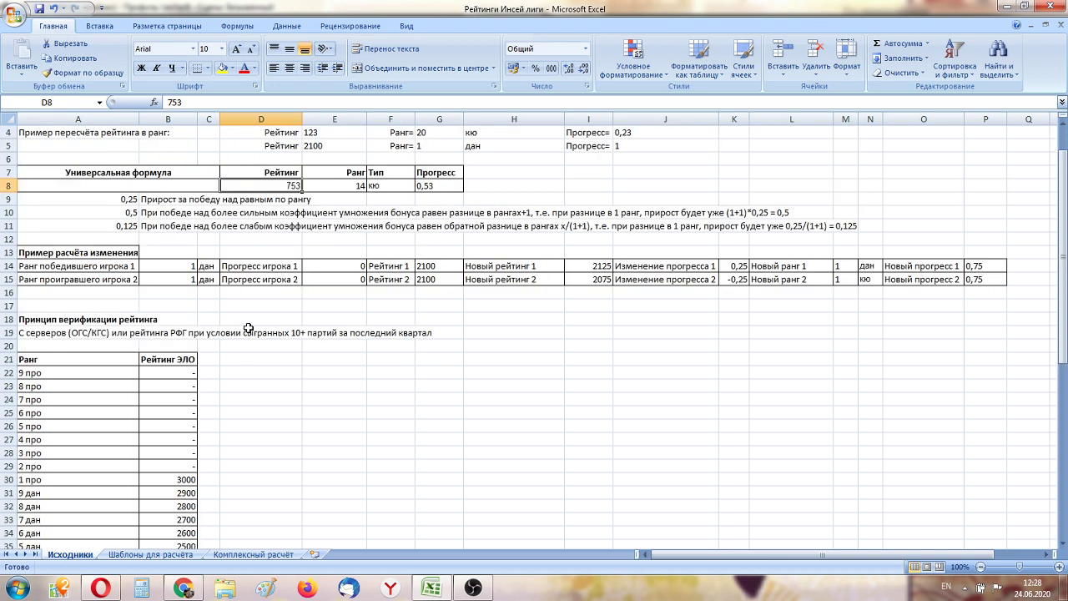
pyautogui.scroll(1, 249, 328)
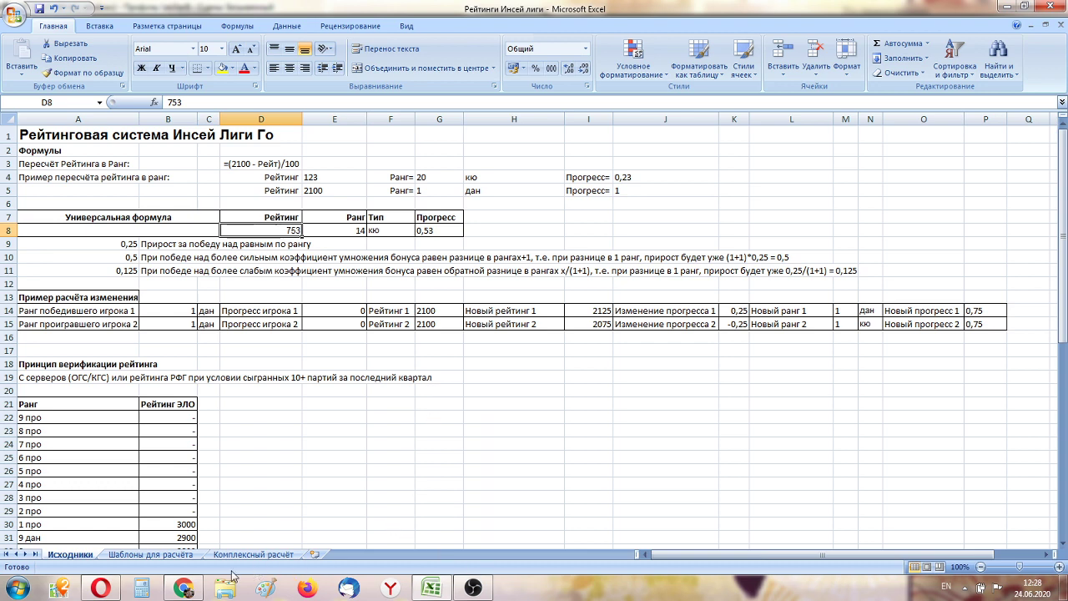
# Step: Switch to the Opera browser and examine the player ratings and results on the page "Инсей Лига Го, сезон 2020_1, Основной турнир"
pyautogui.click(101, 589)
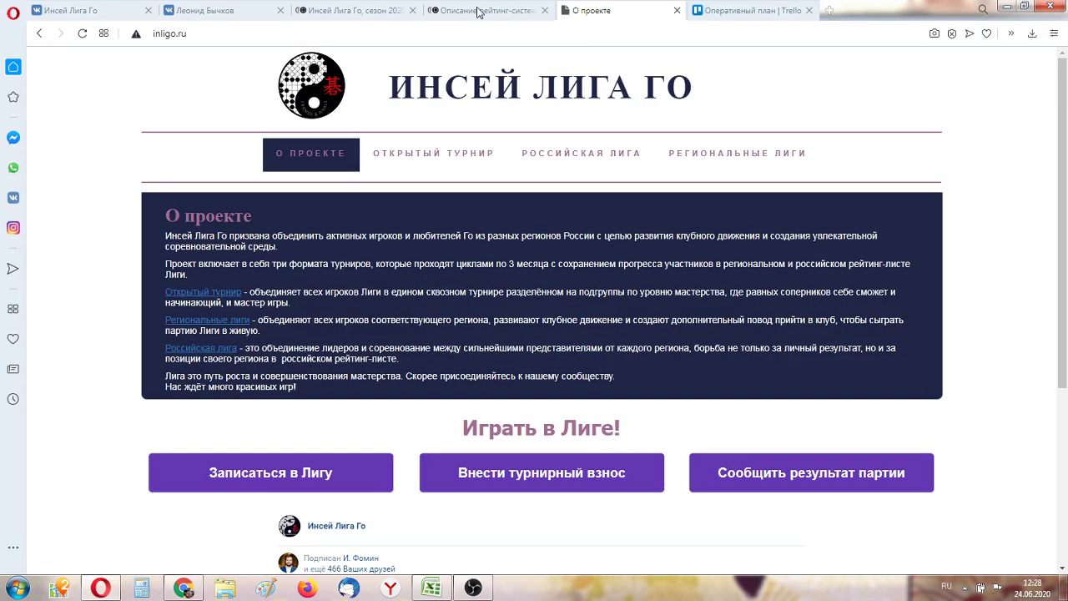
pyautogui.click(358, 12)
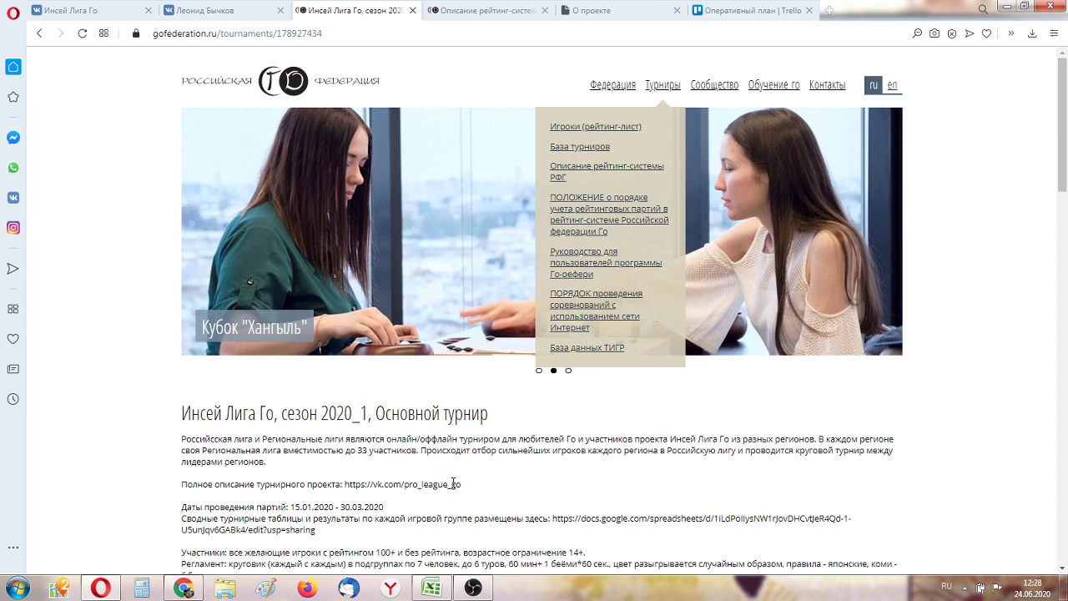
pyautogui.scroll(-4, 453, 483)
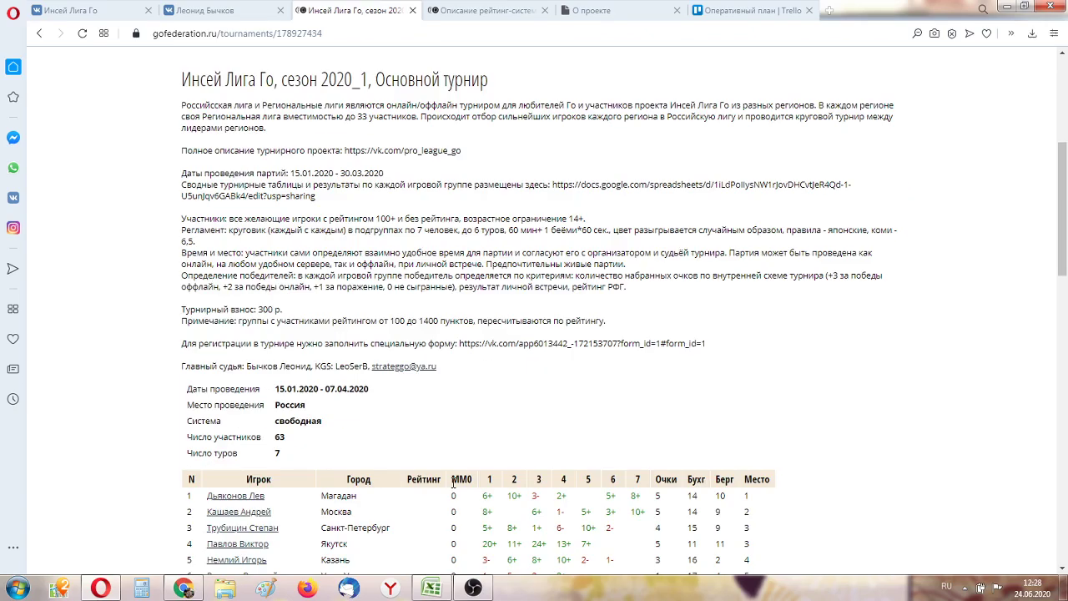
pyautogui.scroll(-4, 453, 483)
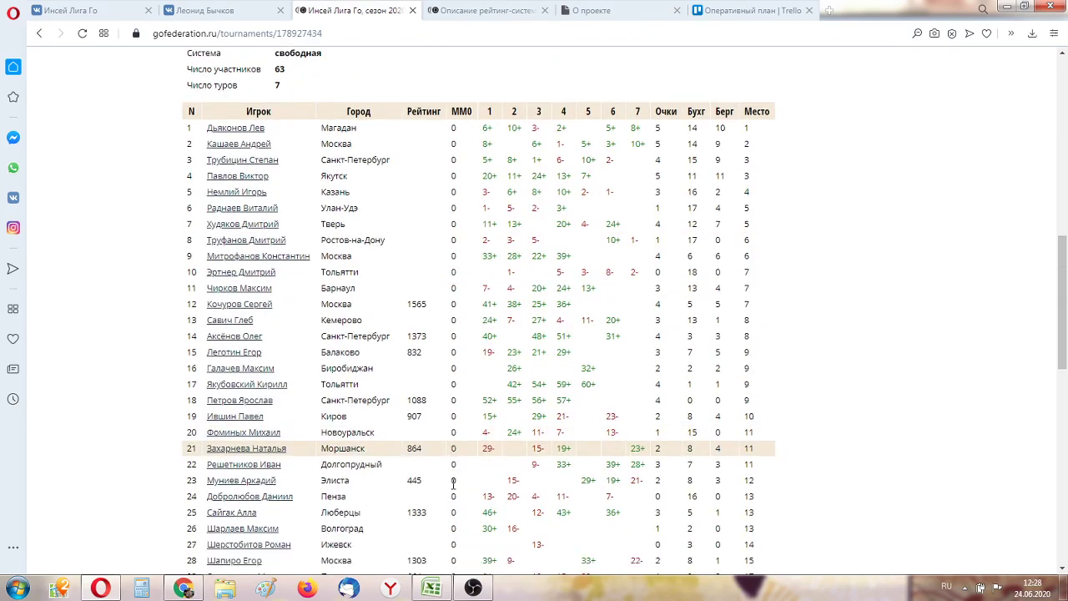
pyautogui.scroll(-2, 453, 483)
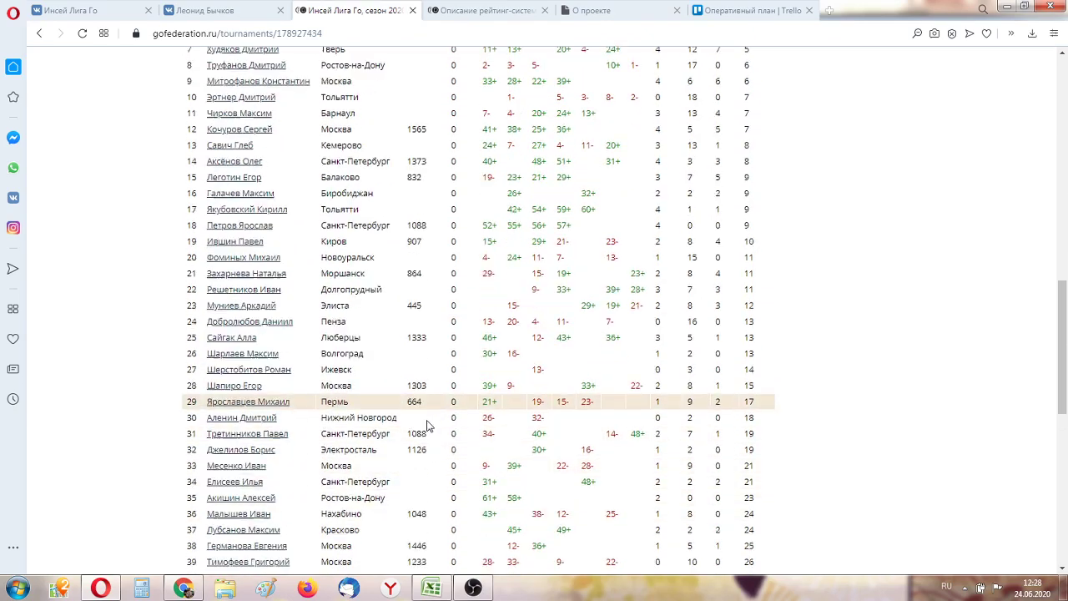
pyautogui.scroll(-2, 428, 426)
pyautogui.scroll(2, 432, 369)
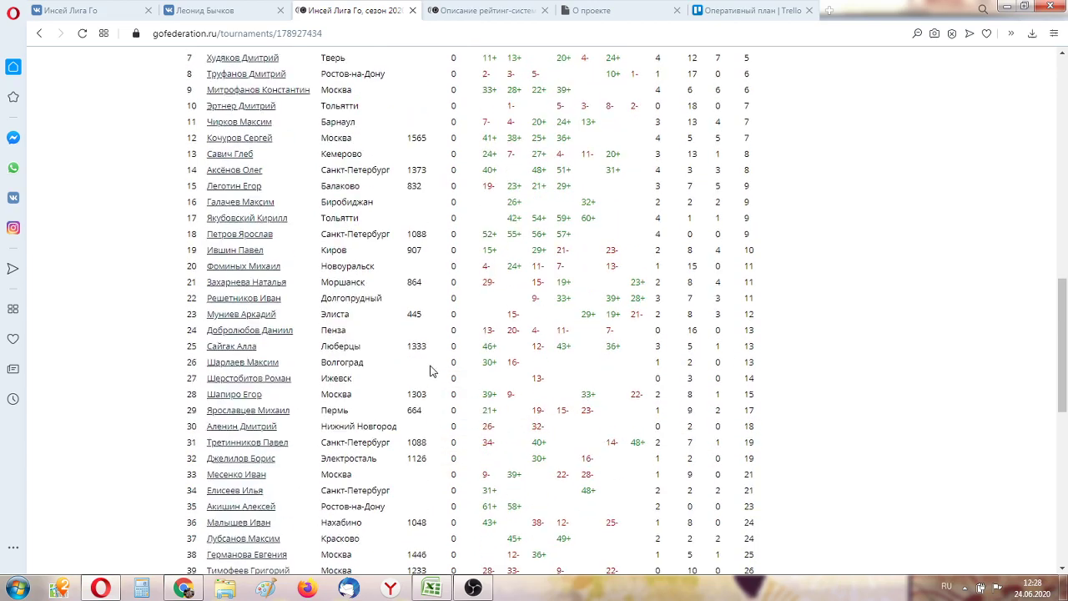
pyautogui.scroll(2, 432, 369)
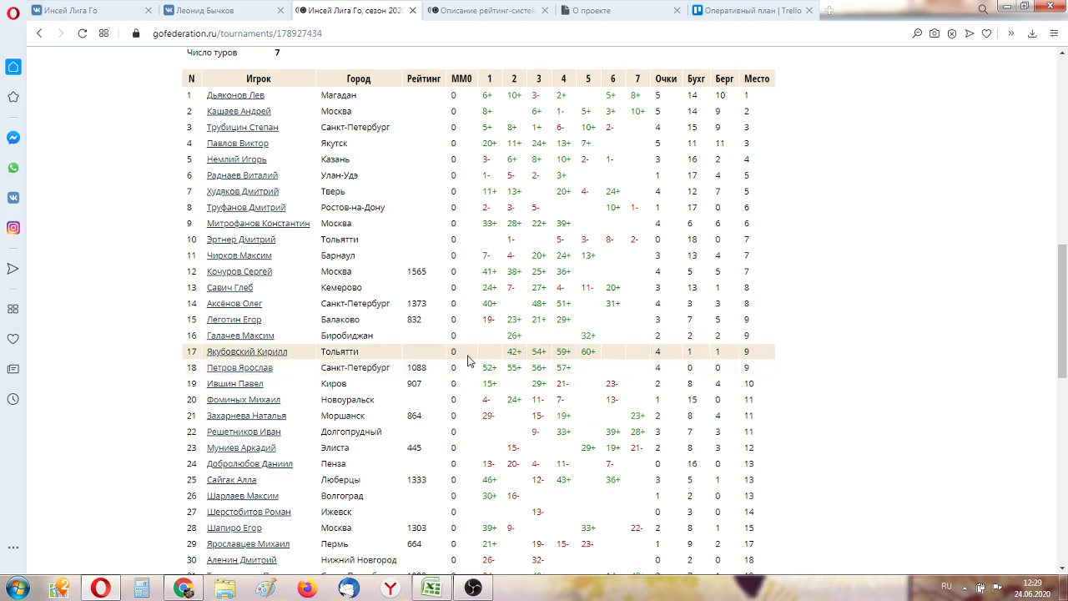
# Step: Examine the tournament's whole results table down to the last player, and the event dates, venue and system listed above it
pyautogui.scroll(-5, 465, 357)
pyautogui.scroll(-3, 451, 367)
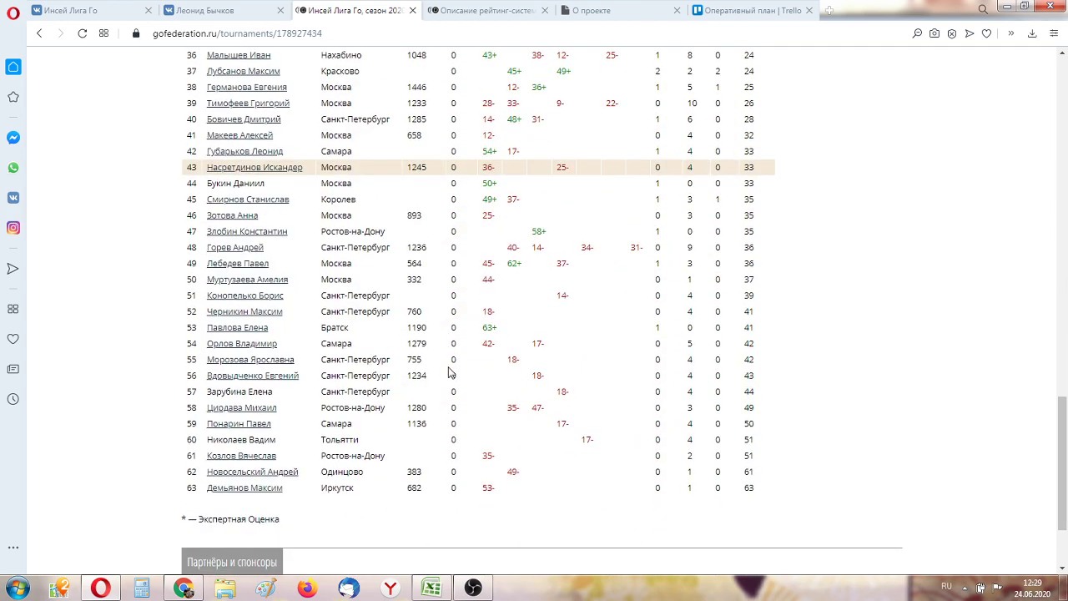
pyautogui.scroll(-1, 405, 382)
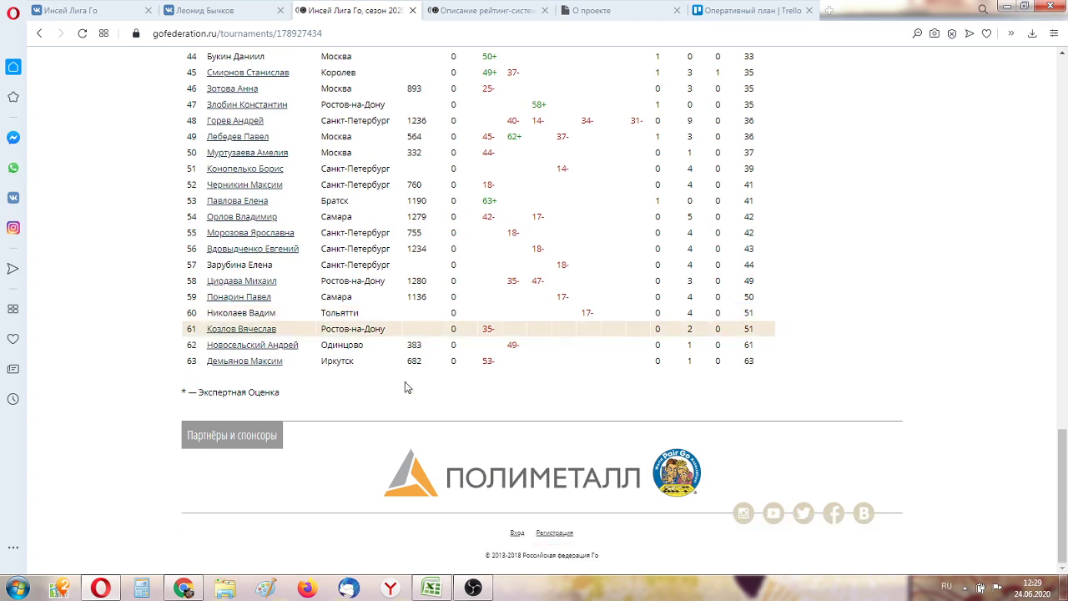
pyautogui.scroll(2, 399, 376)
pyautogui.scroll(8, 400, 377)
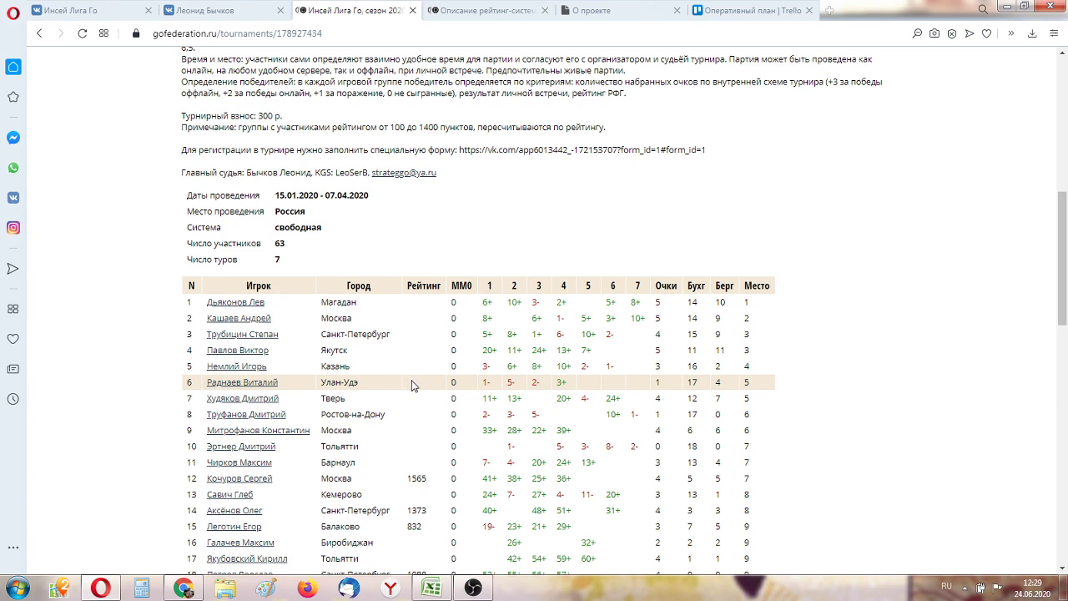
pyautogui.scroll(-1, 417, 388)
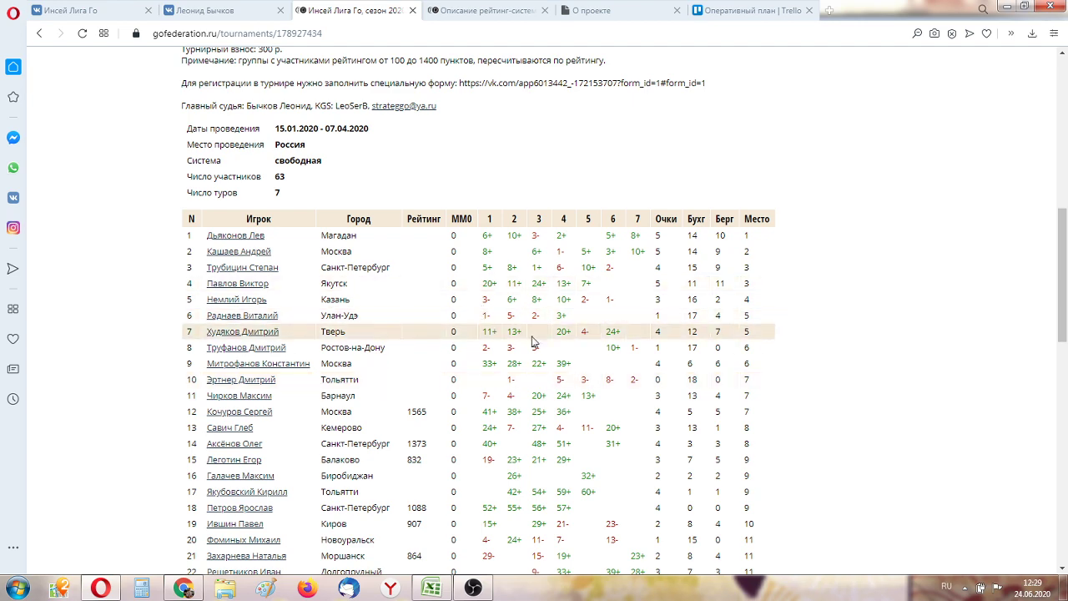
pyautogui.scroll(-2, 521, 375)
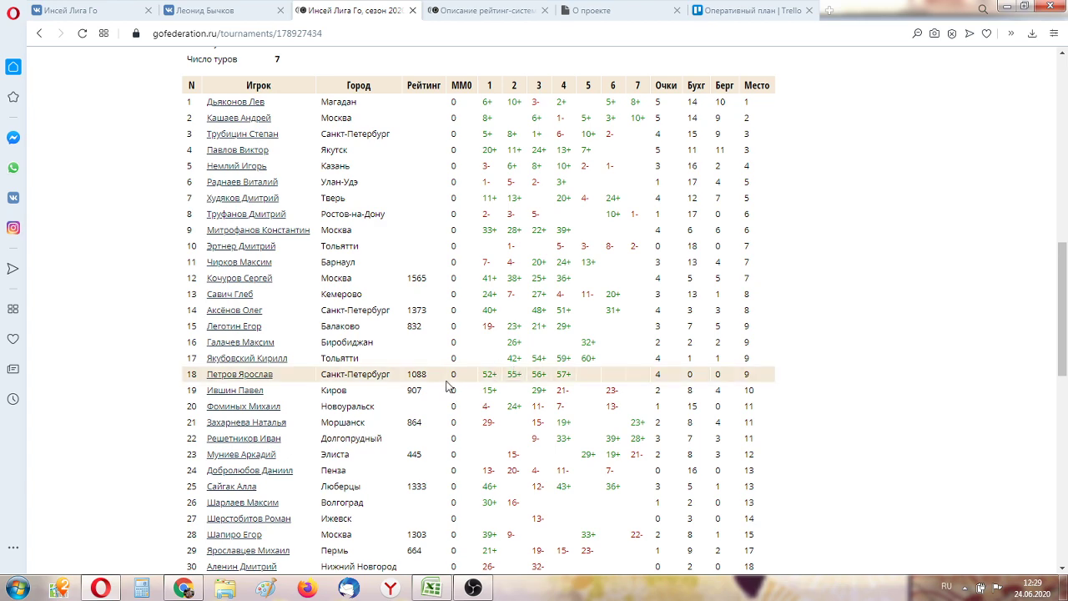
pyautogui.scroll(1, 437, 377)
pyautogui.scroll(3, 437, 378)
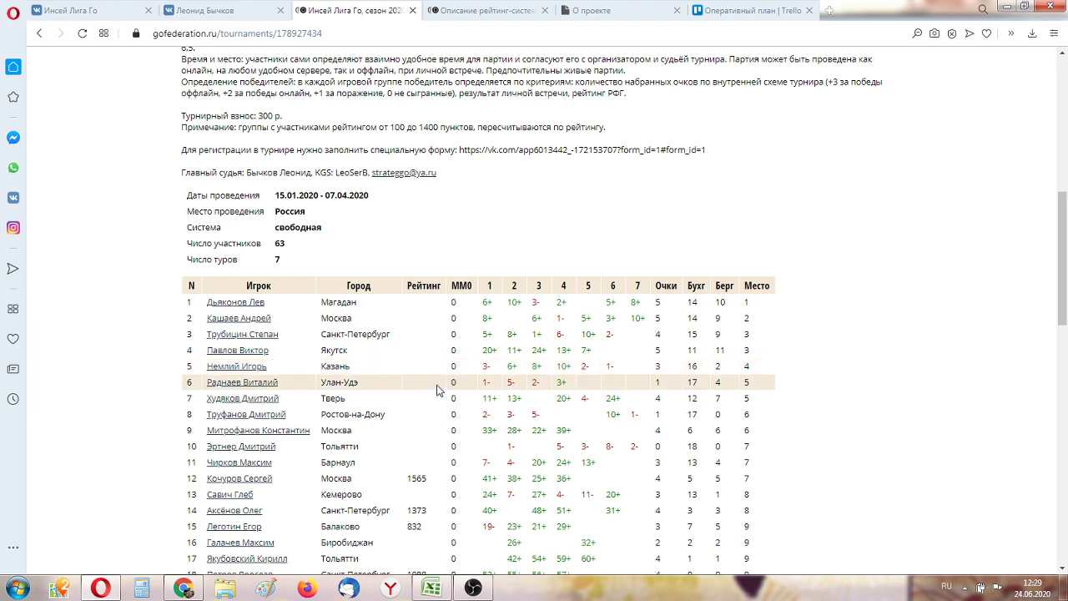
pyautogui.scroll(-1, 439, 390)
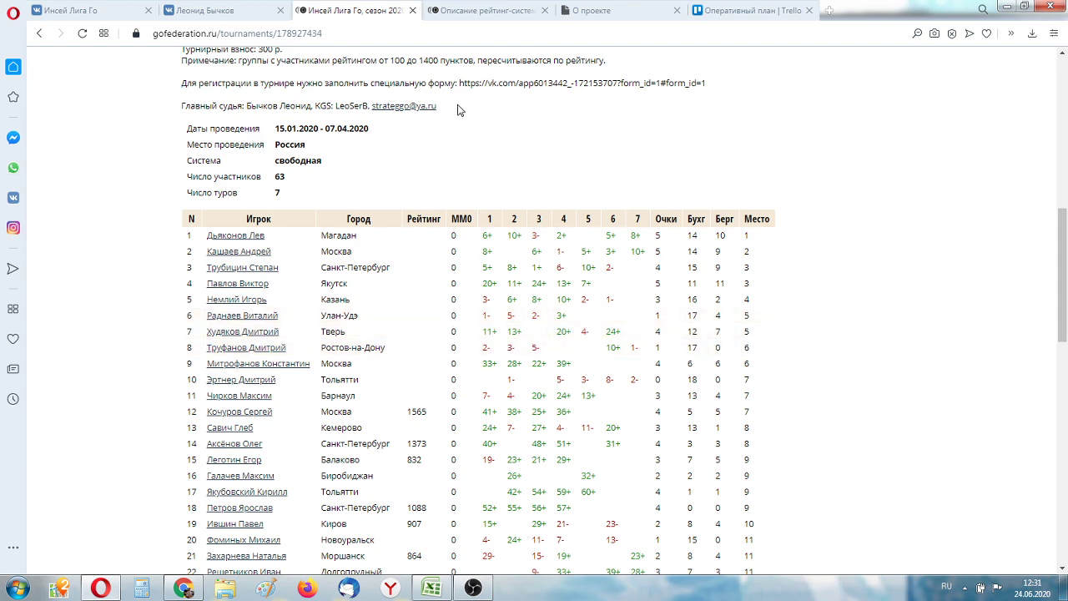
# Step: Open the page "Описание рейтинг-системы РФГ" and read through its general provisions and rating formulas as far as section 4
pyautogui.click(482, 12)
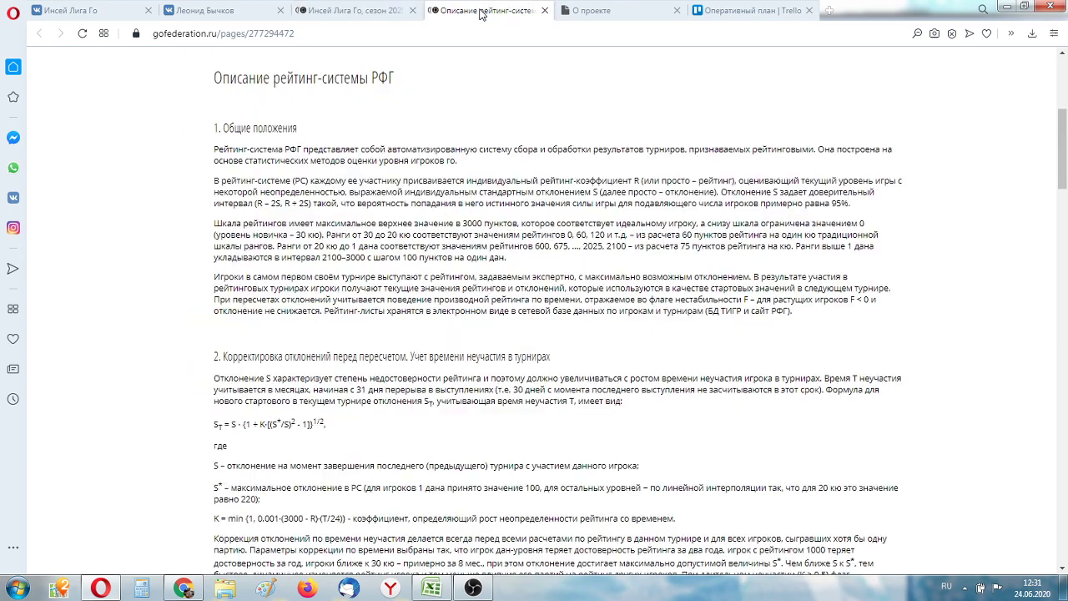
pyautogui.scroll(4, 487, 289)
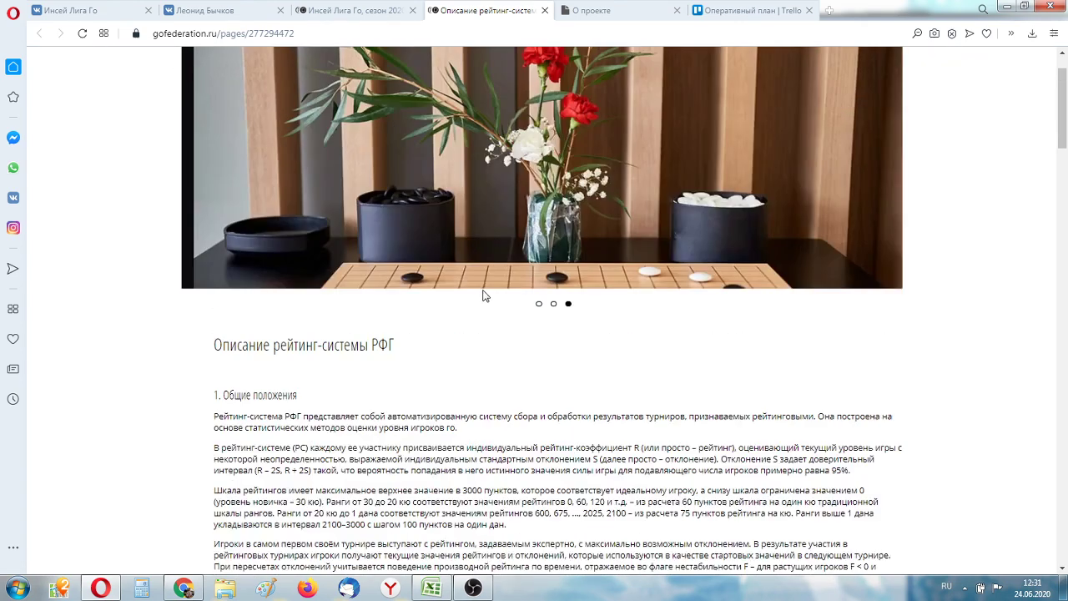
pyautogui.scroll(-3, 473, 289)
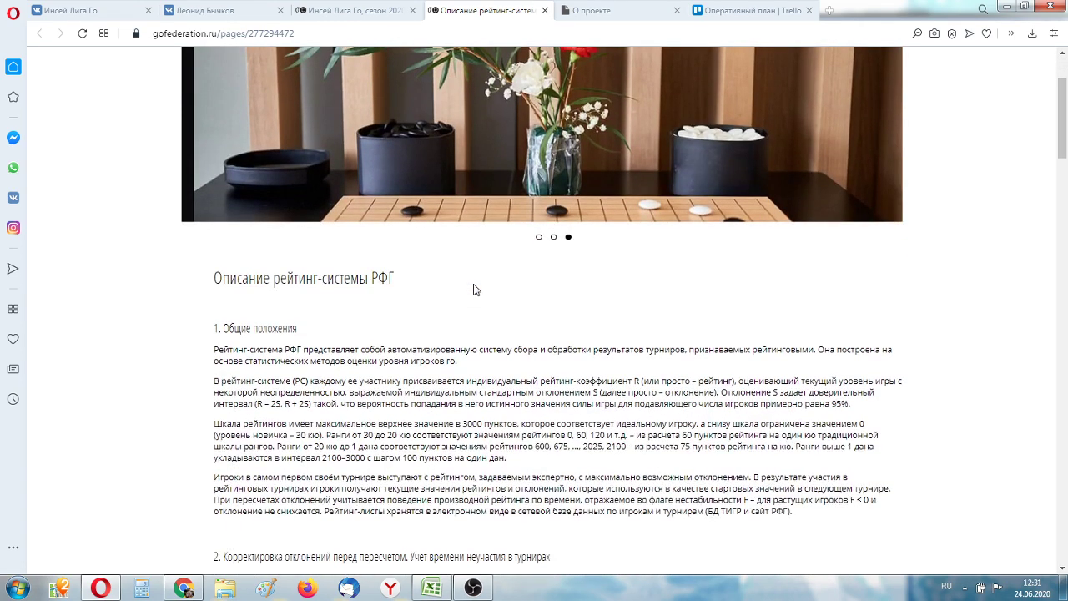
pyautogui.scroll(-3, 474, 290)
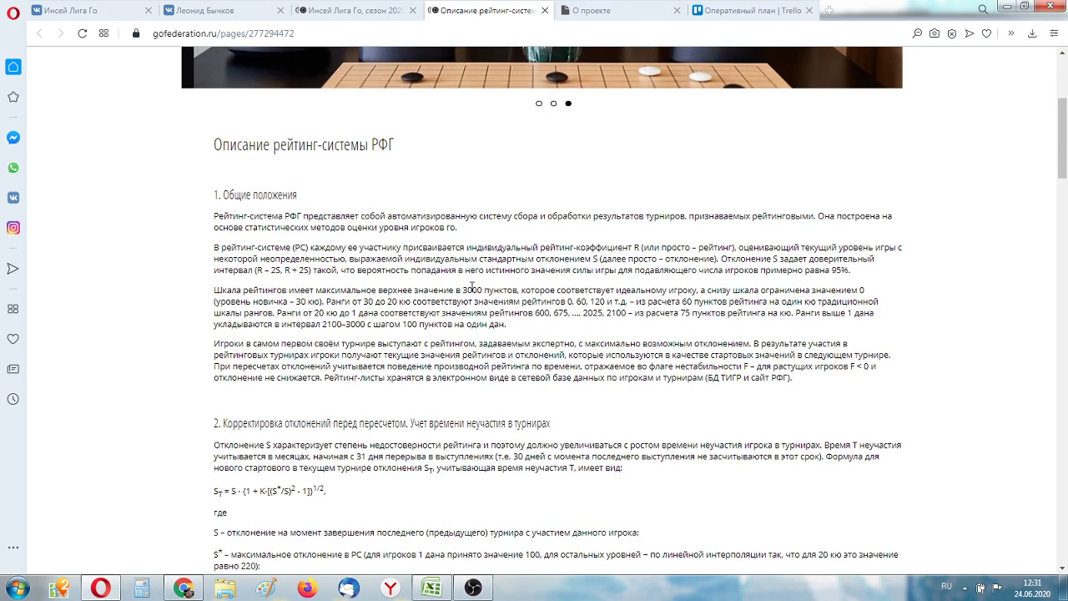
pyautogui.scroll(-3, 473, 287)
pyautogui.scroll(-8, 472, 287)
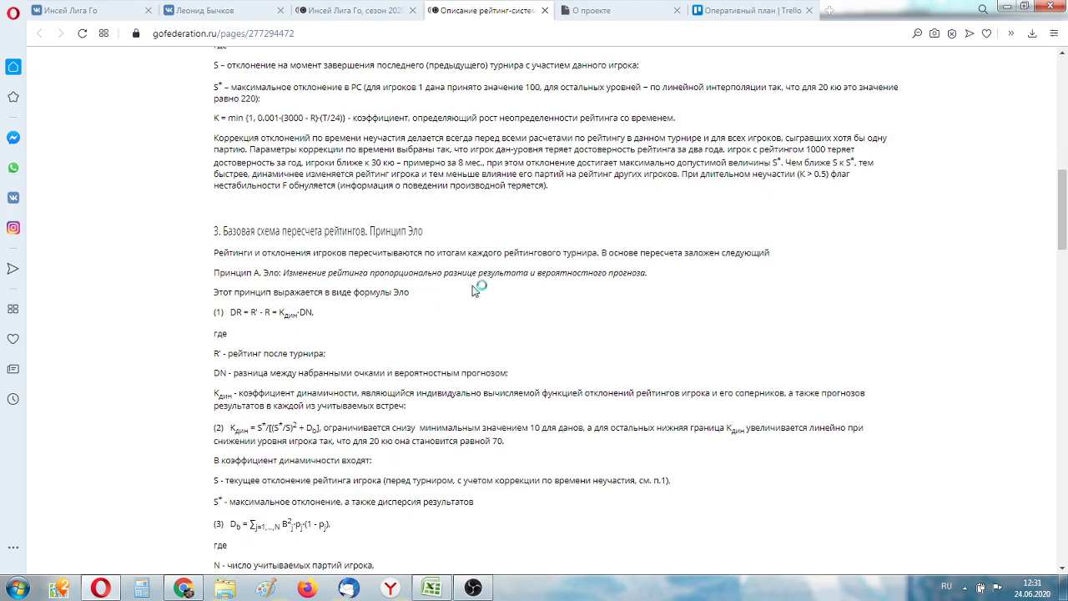
pyautogui.scroll(-3, 473, 289)
pyautogui.scroll(-5, 473, 290)
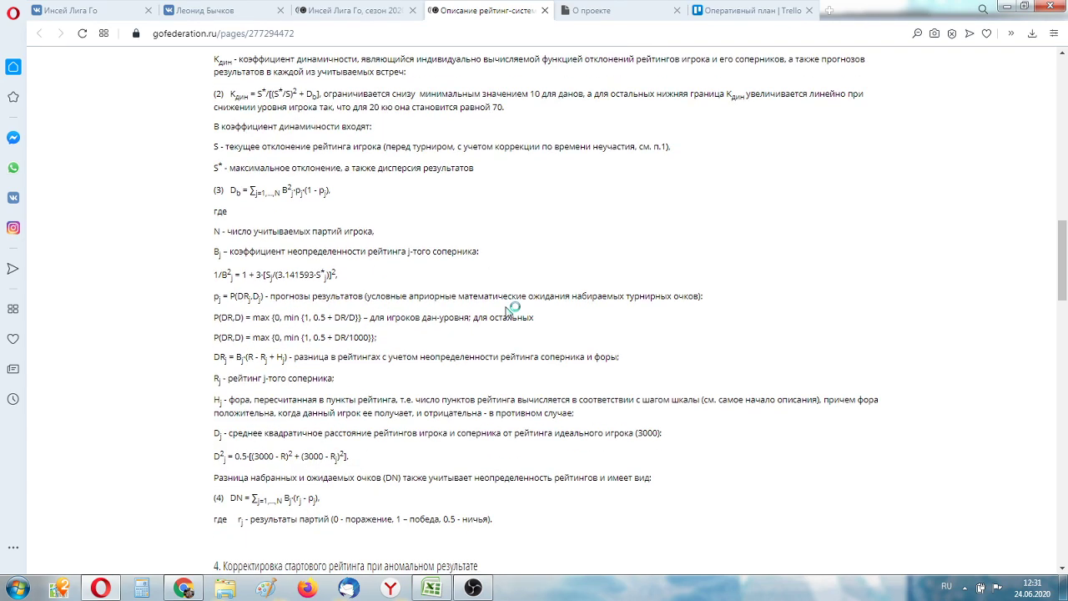
pyautogui.scroll(-3, 508, 308)
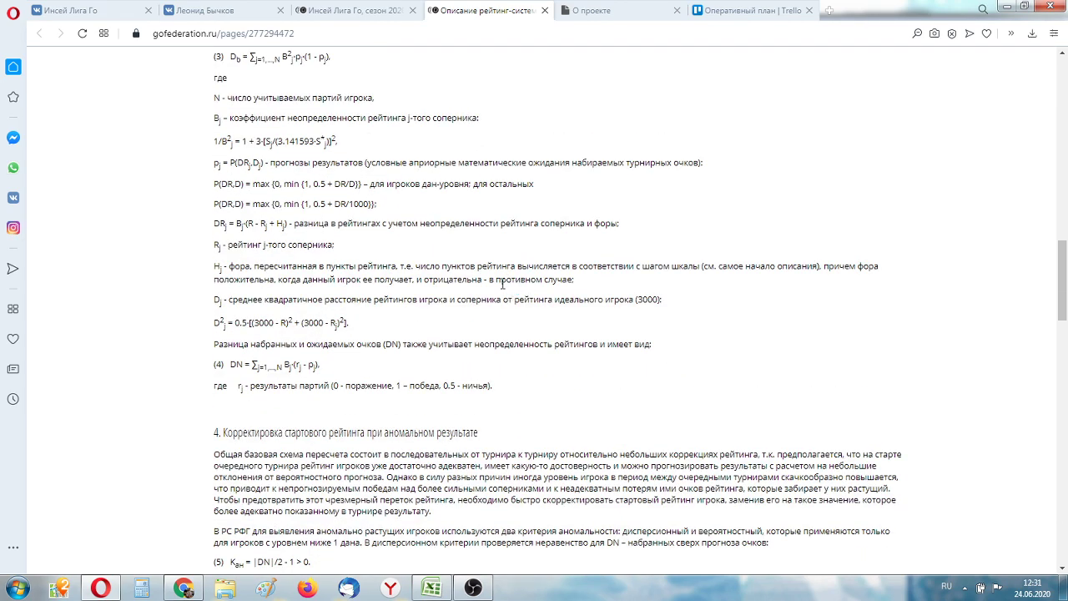
pyautogui.scroll(-2, 488, 296)
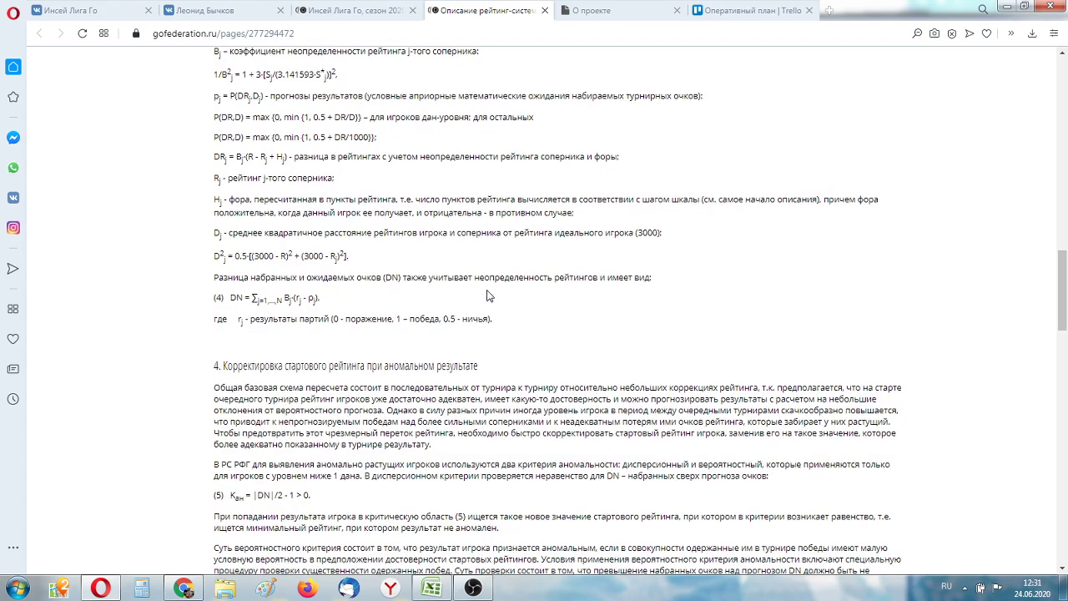
# Step: Highlight the opening words of section 3 on the Elo principle and study its rating recalculation formulas
pyautogui.scroll(8, 488, 296)
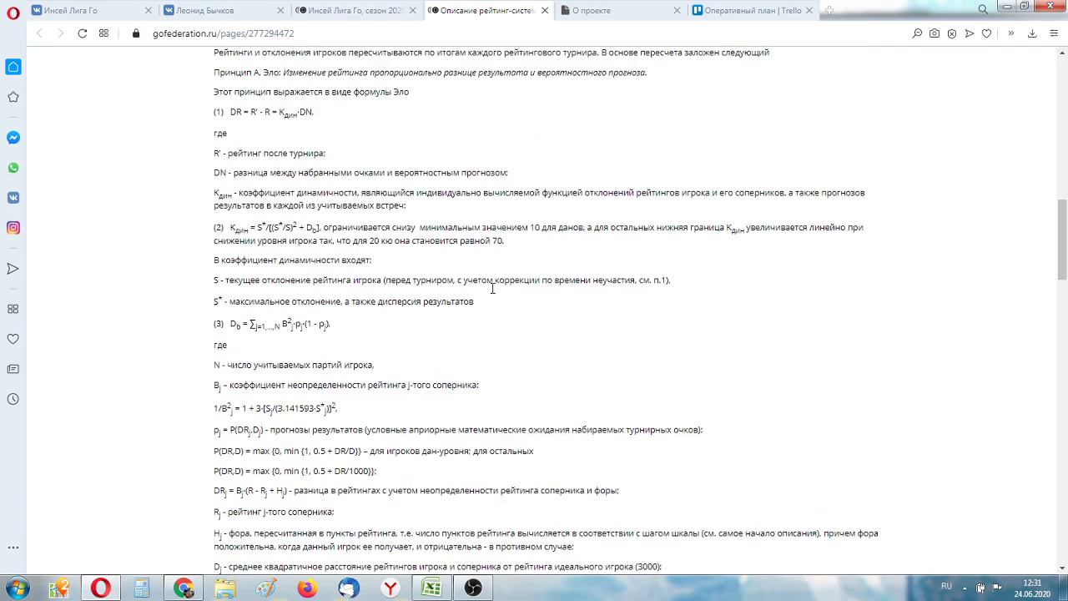
pyautogui.scroll(5, 359, 262)
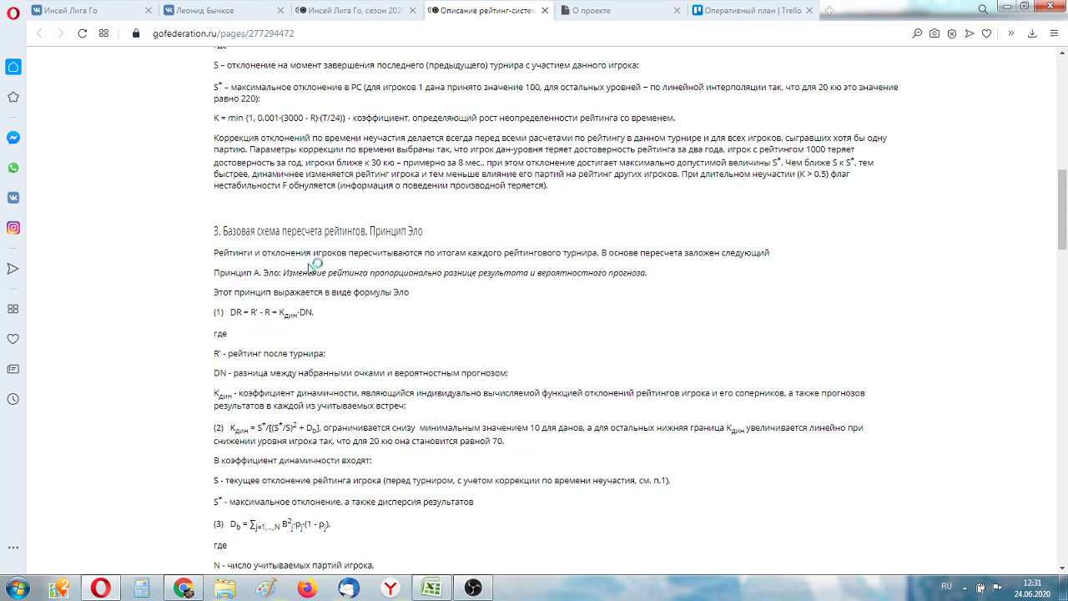
pyautogui.moveTo(214, 253); pyautogui.dragTo(384, 253)
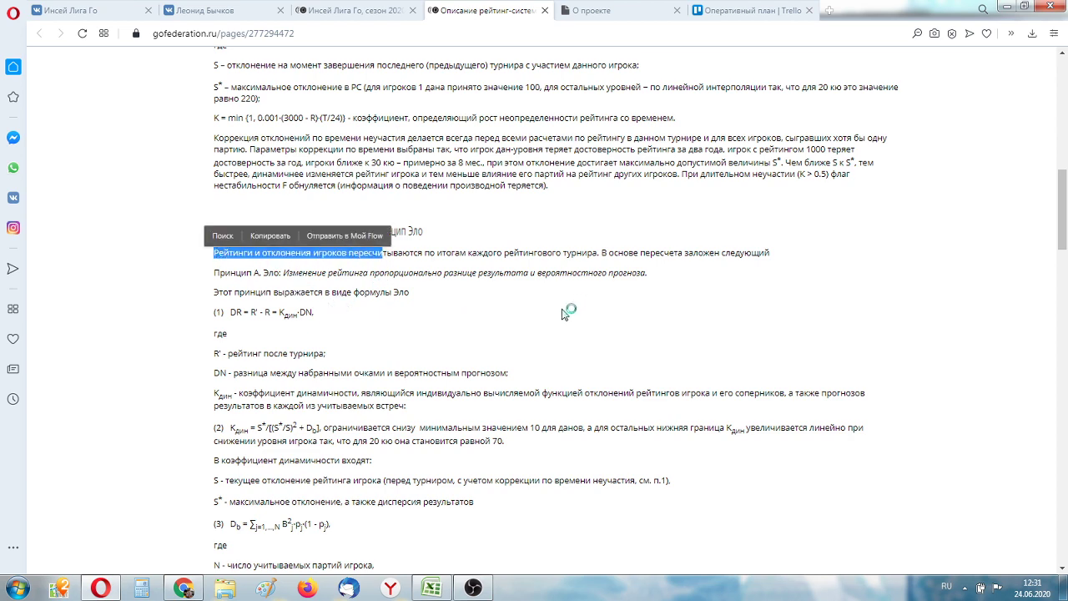
pyautogui.scroll(-2, 559, 315)
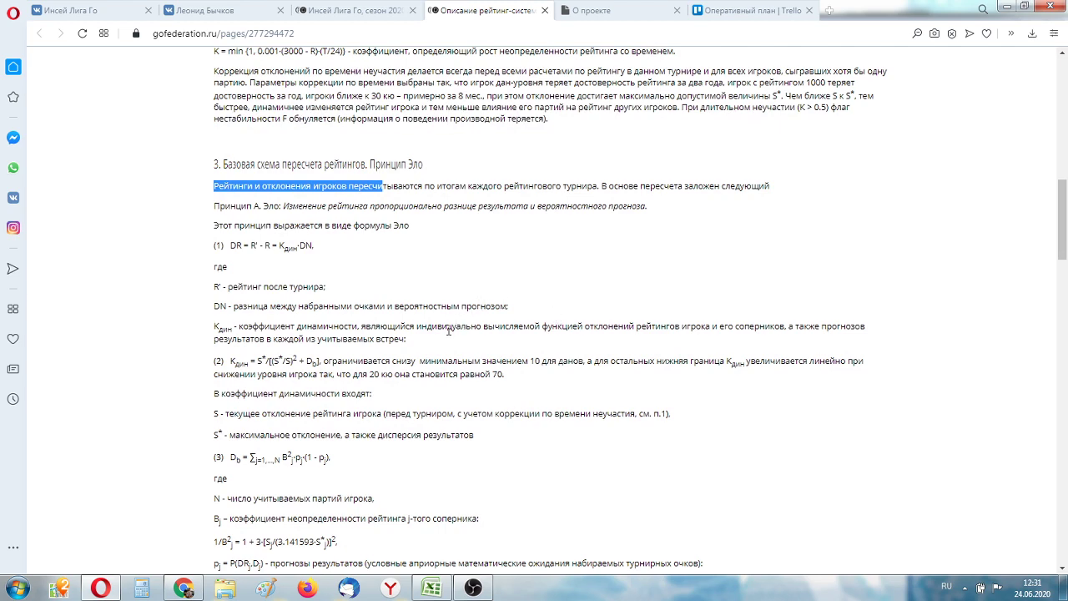
pyautogui.scroll(-4, 295, 342)
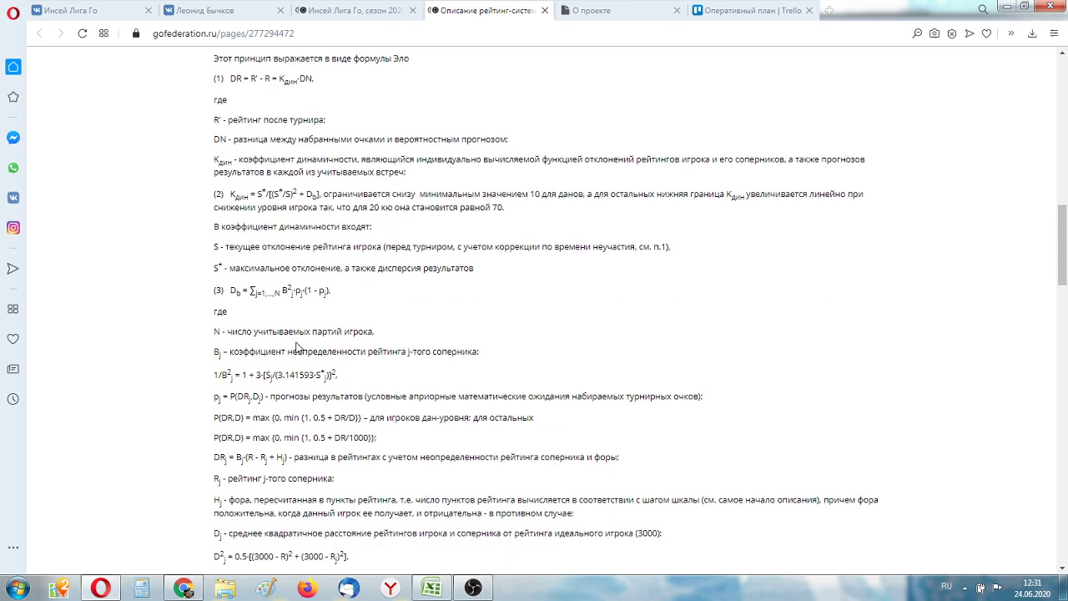
pyautogui.scroll(-2, 295, 346)
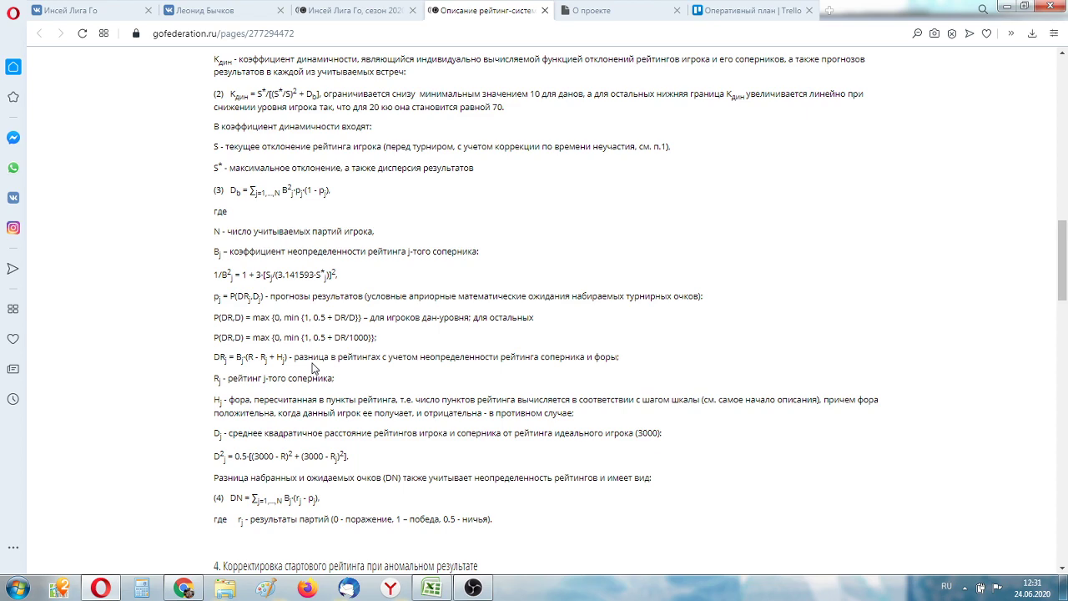
pyautogui.scroll(3, 334, 369)
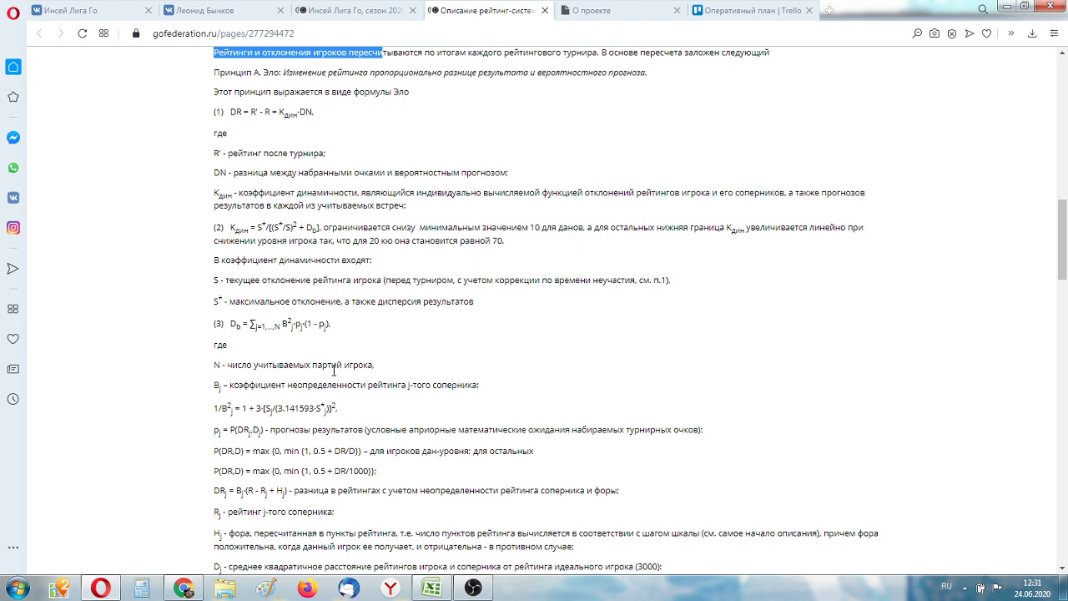
pyautogui.scroll(6, 334, 377)
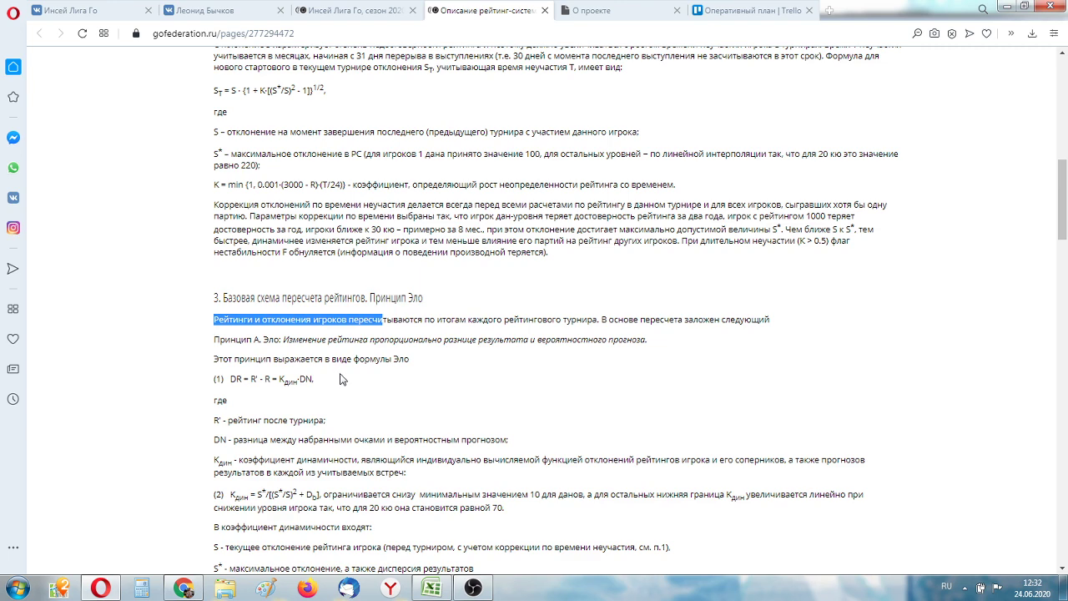
pyautogui.scroll(-3, 374, 400)
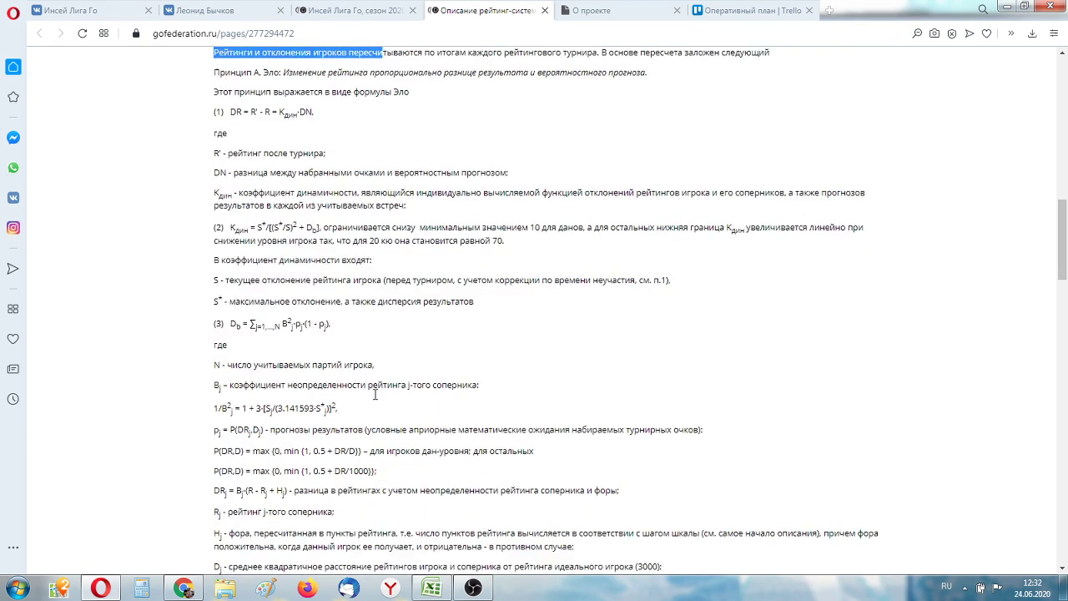
# Step: Go back to the start of the rating system description and review section 1, "Общие положения"
pyautogui.hotkey('alt', 'shift')
pyautogui.scroll(5, 372, 427)
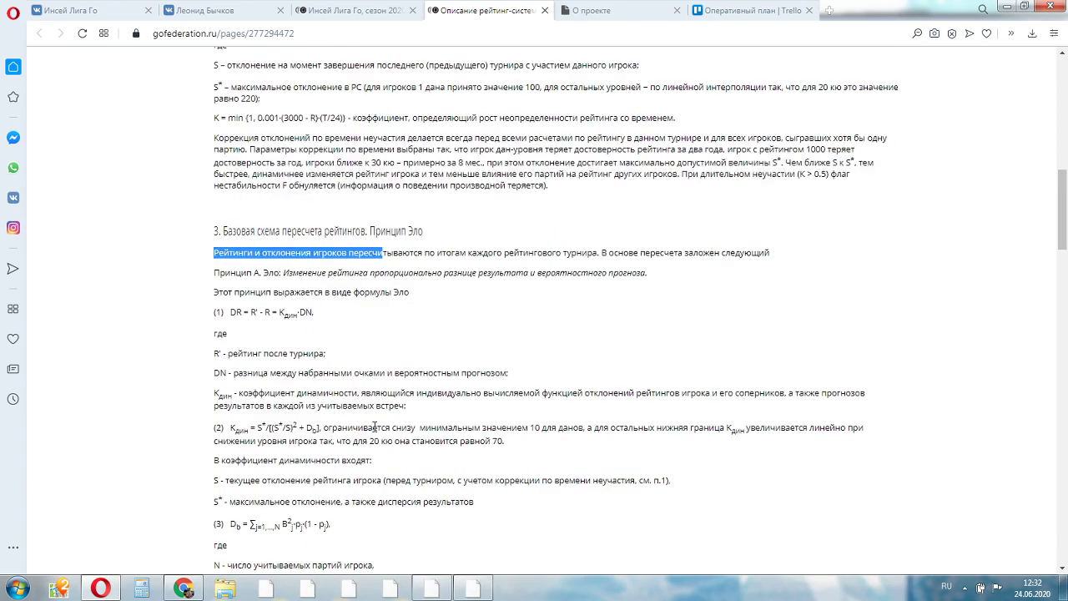
pyautogui.scroll(2, 374, 427)
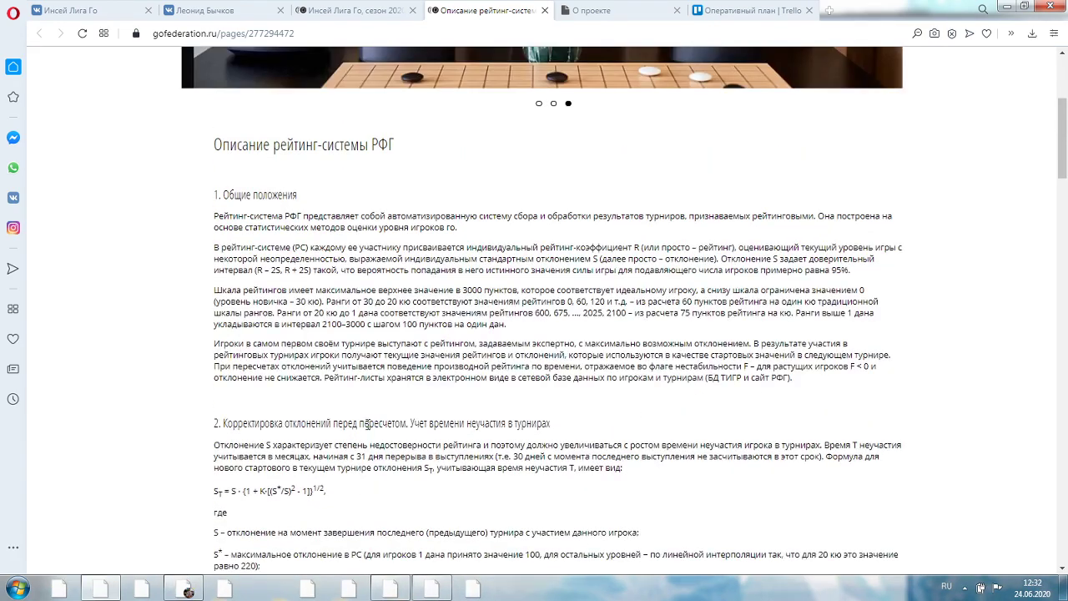
pyautogui.scroll(-1, 367, 424)
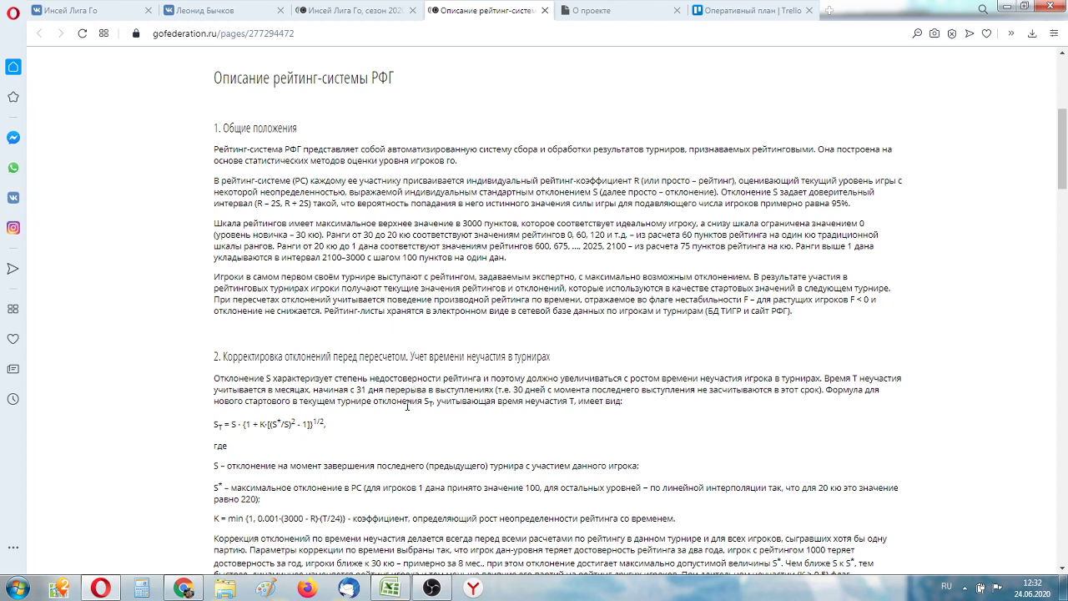
pyautogui.scroll(3, 372, 448)
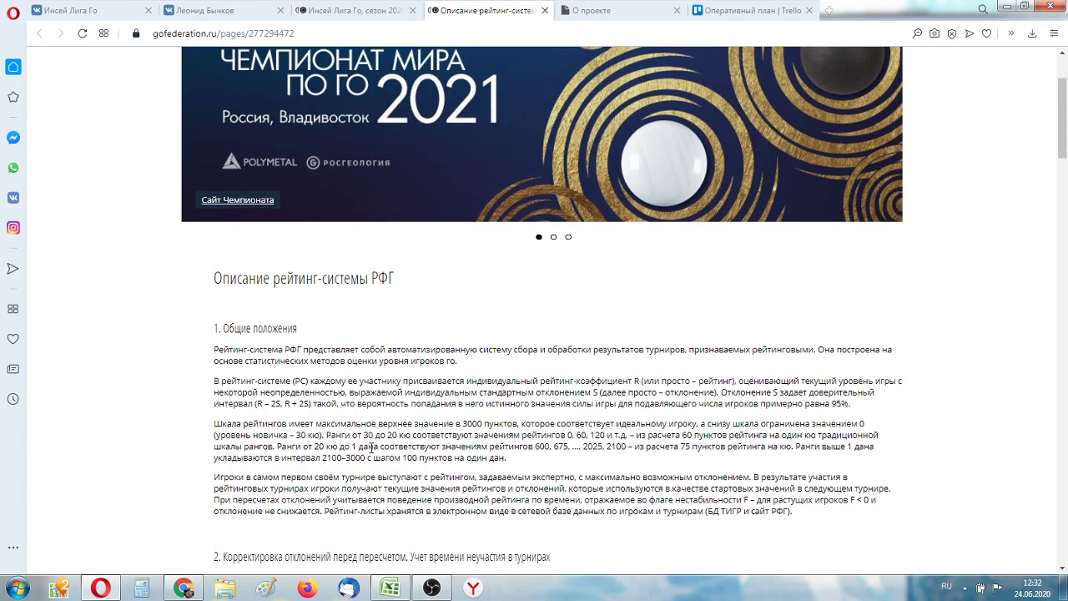
pyautogui.scroll(1, 359, 400)
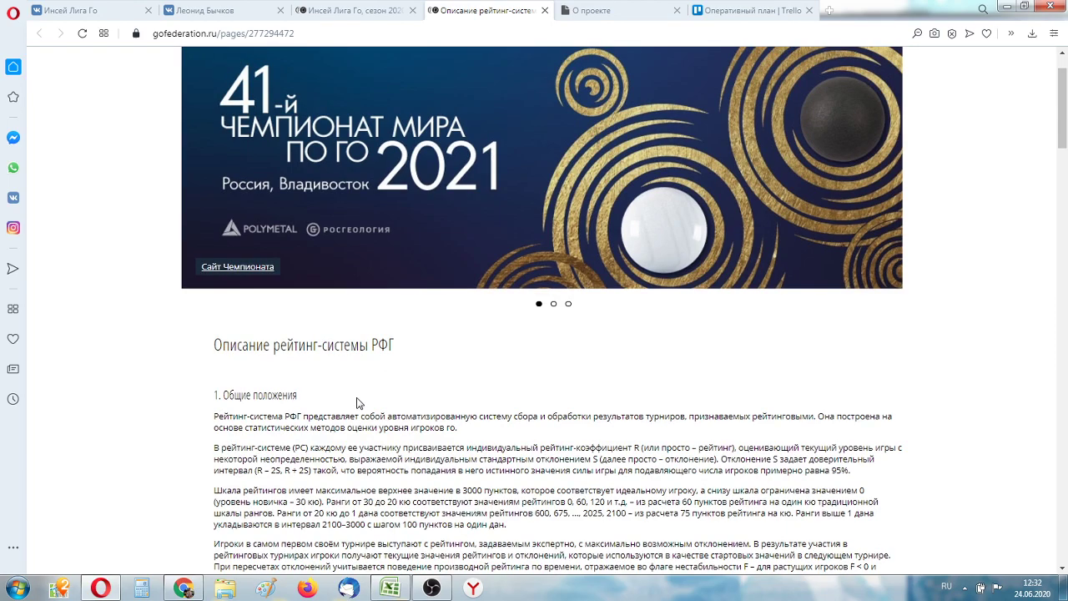
# Step: Skim the rating system description from section 1 down to section 6 on entry ratings of new and external players
pyautogui.scroll(-5, 357, 404)
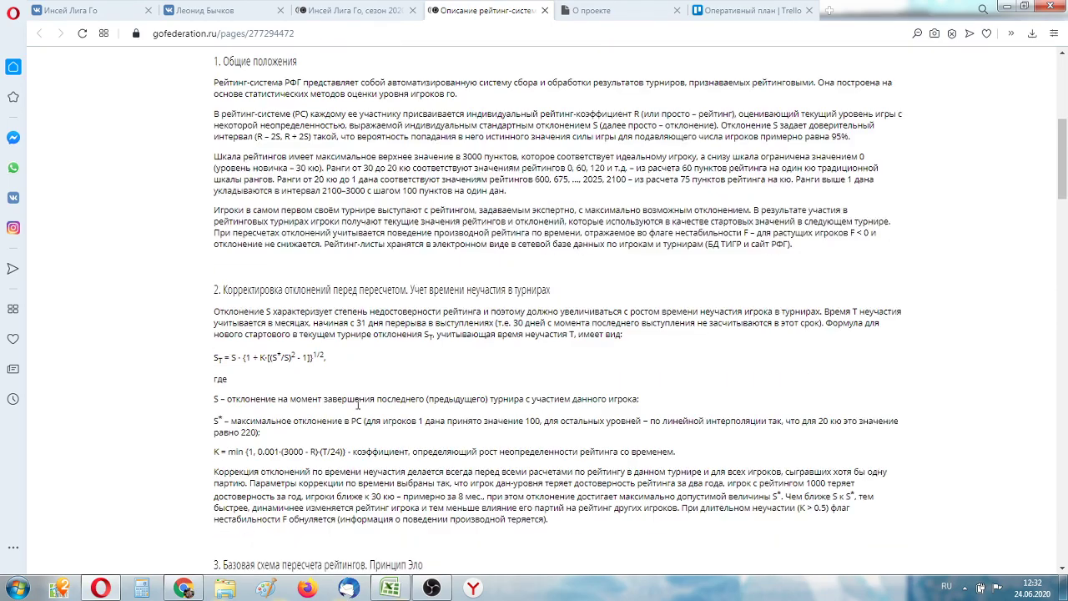
pyautogui.scroll(-2, 358, 404)
pyautogui.scroll(-2, 356, 409)
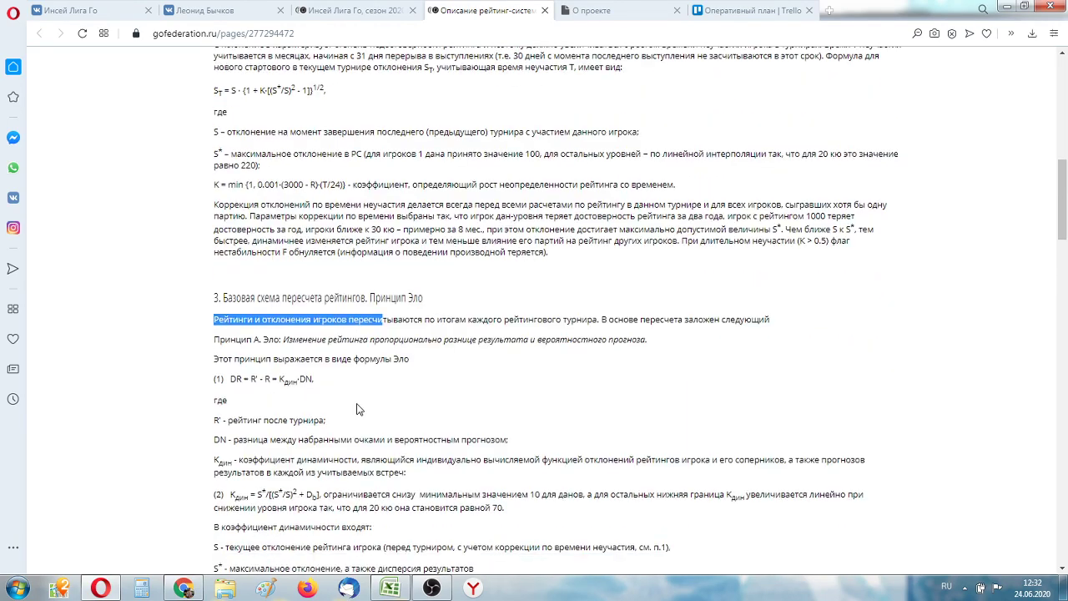
pyautogui.scroll(-7, 357, 408)
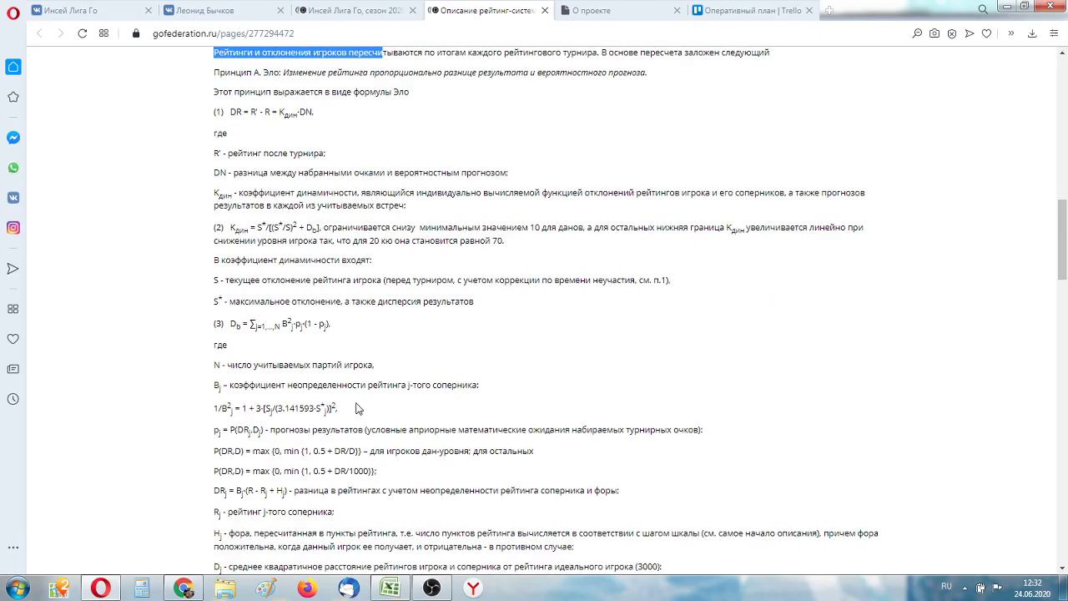
pyautogui.scroll(-11, 357, 408)
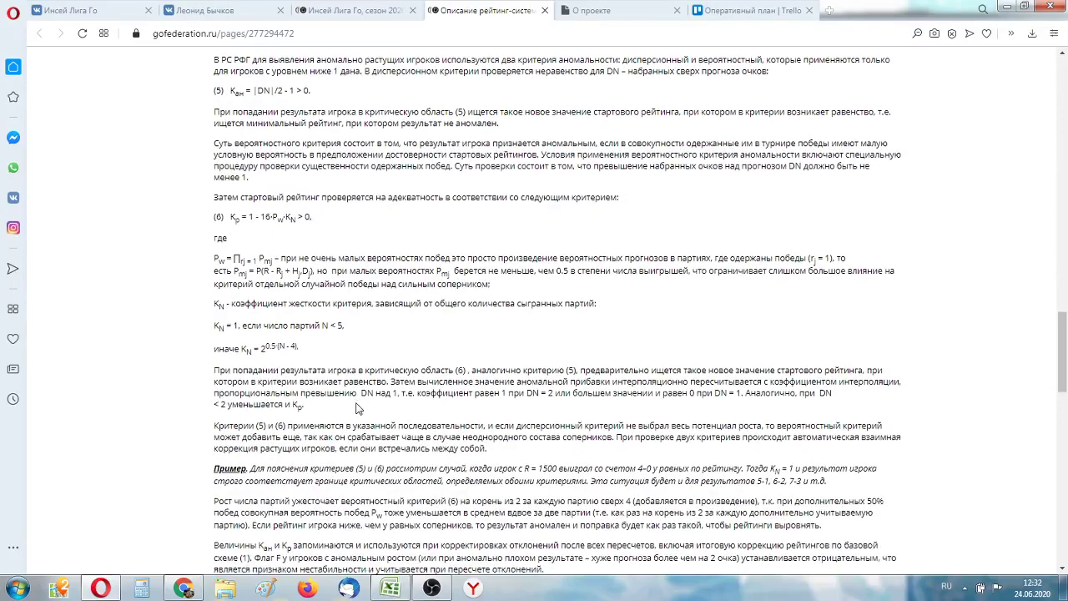
pyautogui.scroll(-3, 356, 405)
pyautogui.scroll(-2, 357, 406)
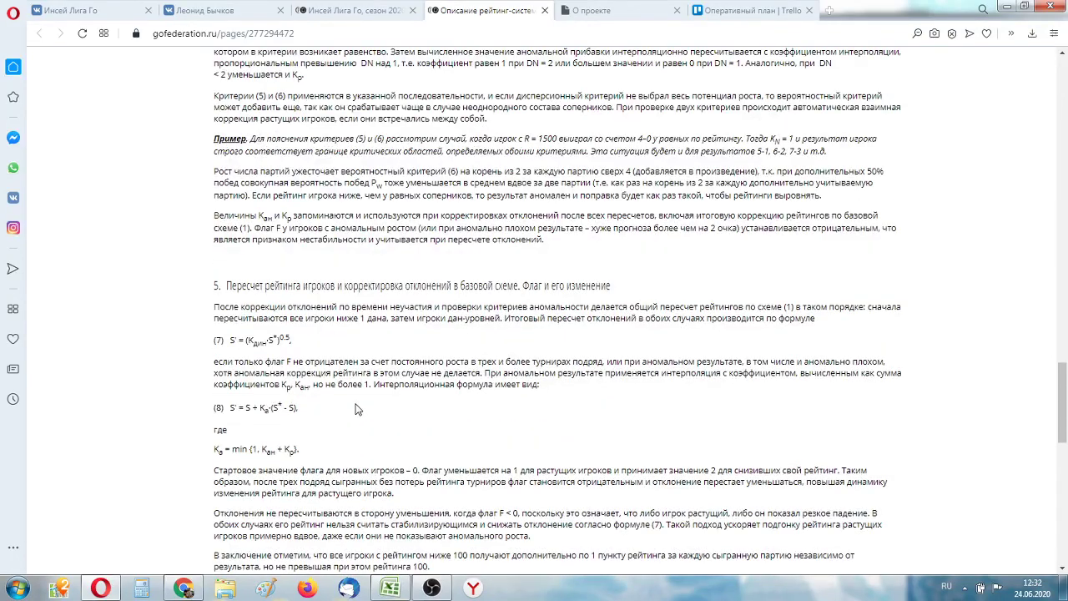
pyautogui.scroll(-3, 364, 385)
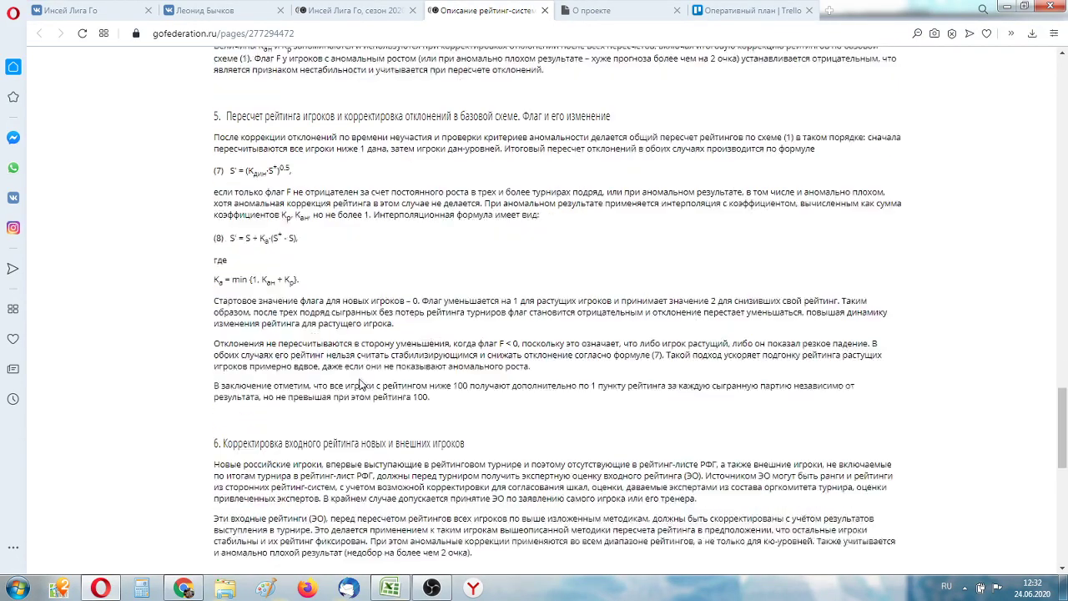
# Step: Return from section 5 to the start of the rating system description and review section 1, "Общие положения"
pyautogui.scroll(2, 356, 380)
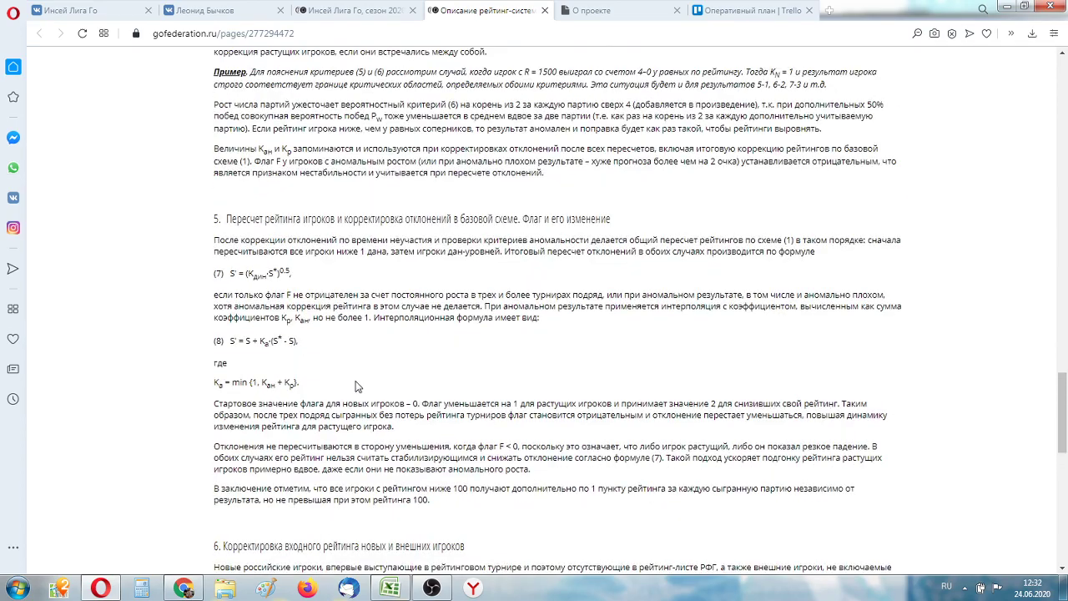
pyautogui.scroll(2, 356, 383)
pyautogui.scroll(4, 357, 387)
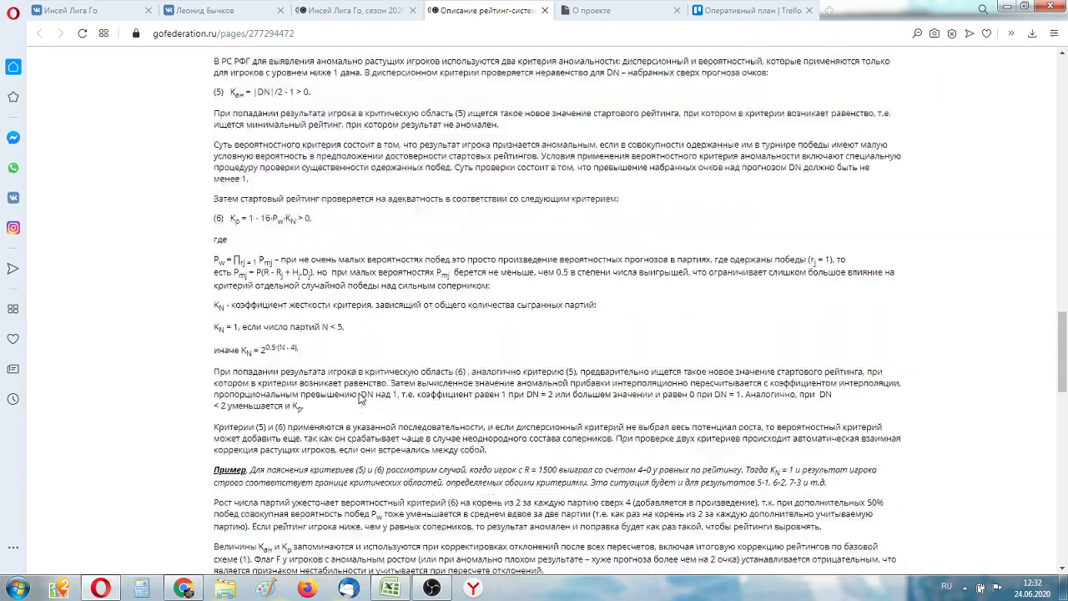
pyautogui.scroll(8, 360, 399)
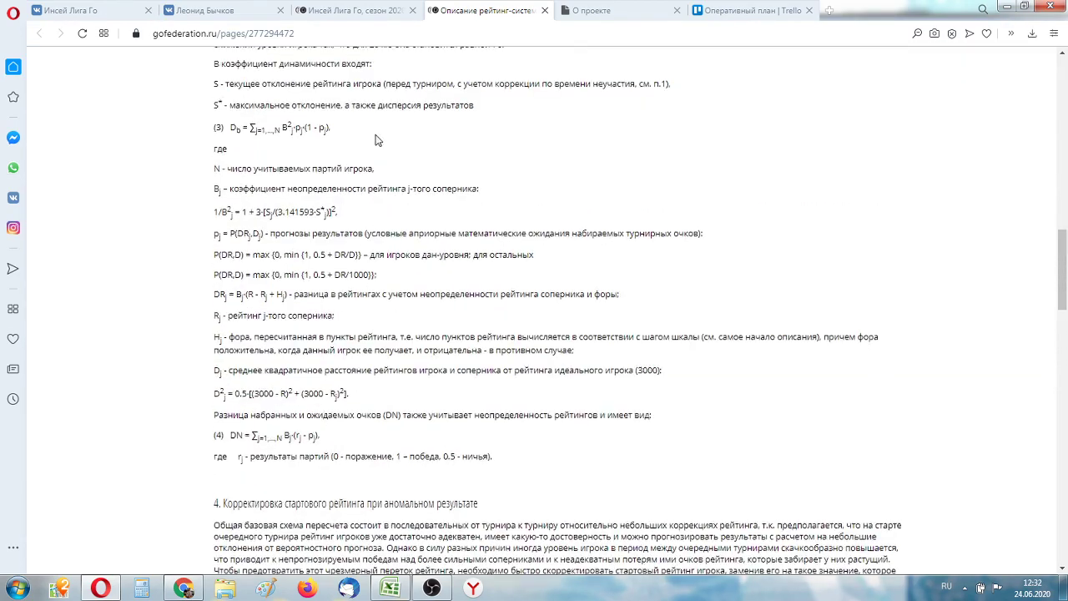
pyautogui.scroll(5, 374, 291)
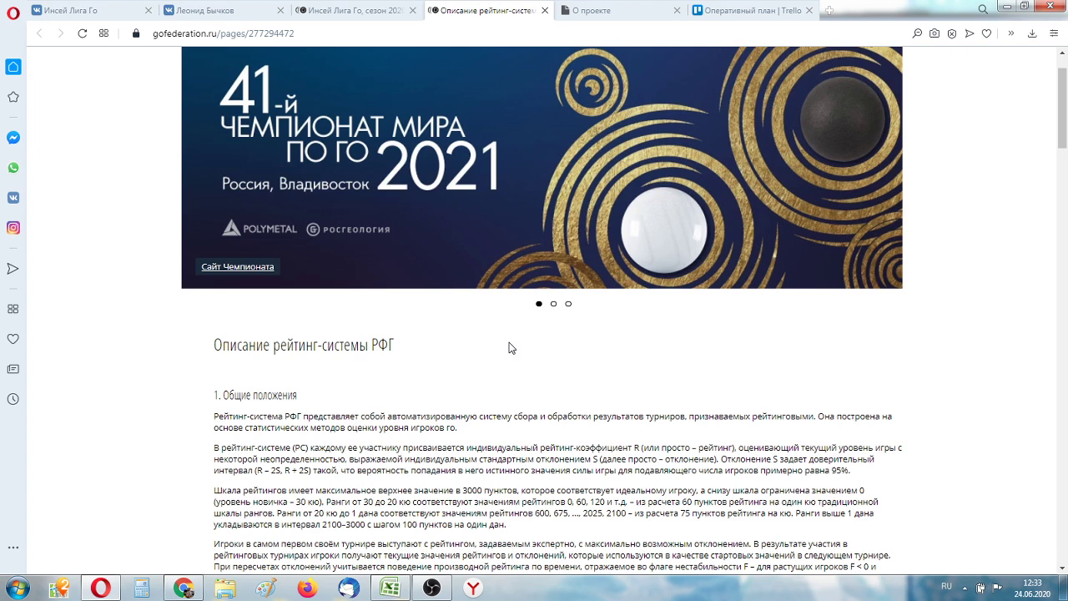
pyautogui.scroll(-1, 516, 377)
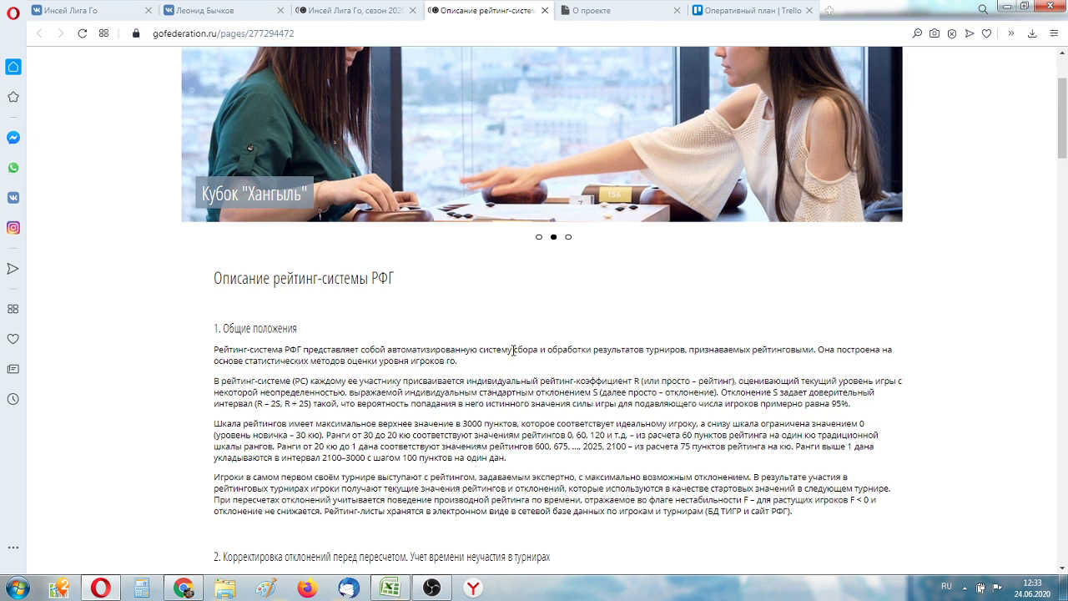
# Step: Switch to the Excel ratings workbook and inspect player 1's formulas for rating, new rating and progress change in the calculation example
pyautogui.click(390, 588)
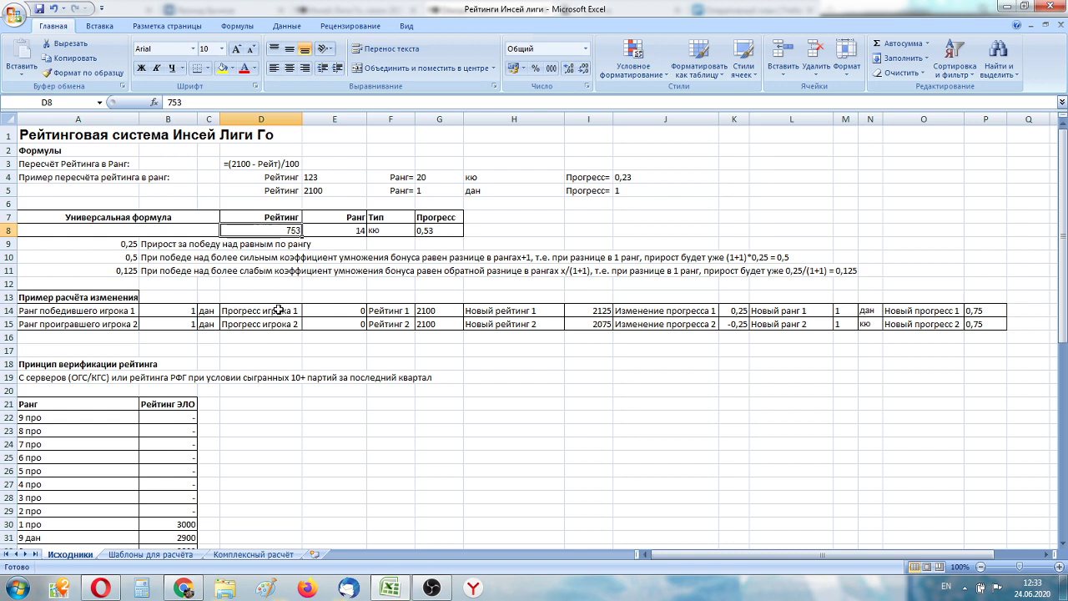
pyautogui.click(421, 310)
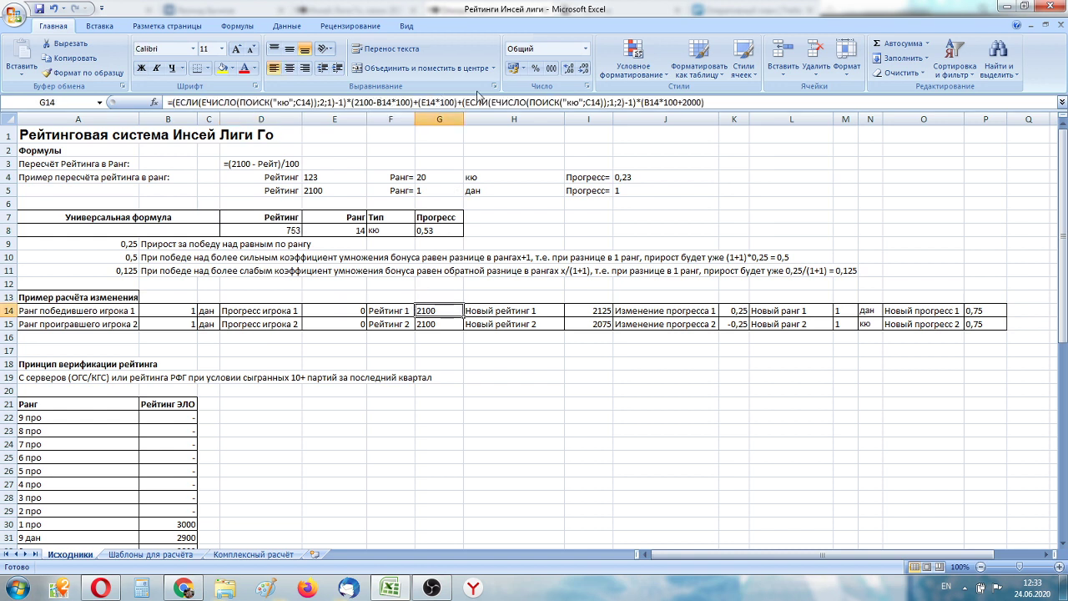
pyautogui.click(599, 312)
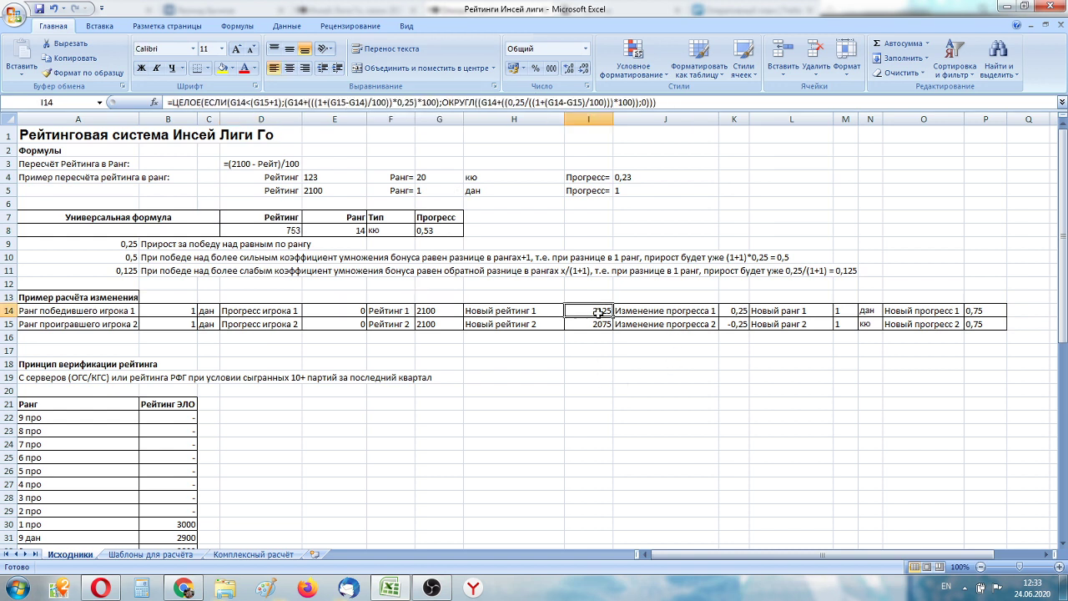
pyautogui.click(745, 309)
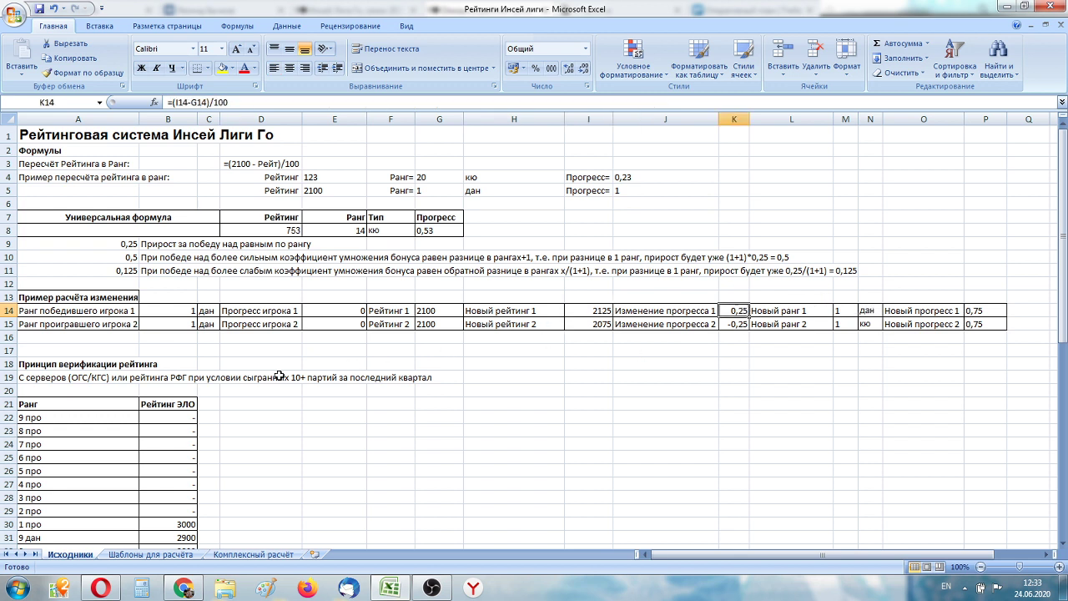
# Step: Set the winning player's rank to 5 dan and the losing player's rank to 4 dan in the calculation example
pyautogui.click(194, 309)
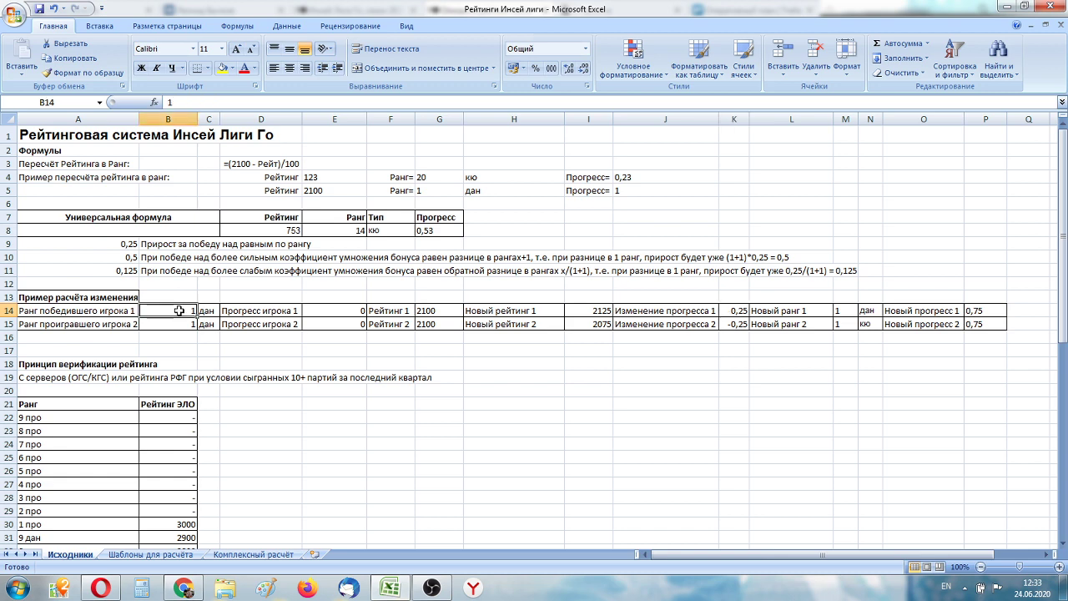
pyautogui.write('5')
pyautogui.press('Return')
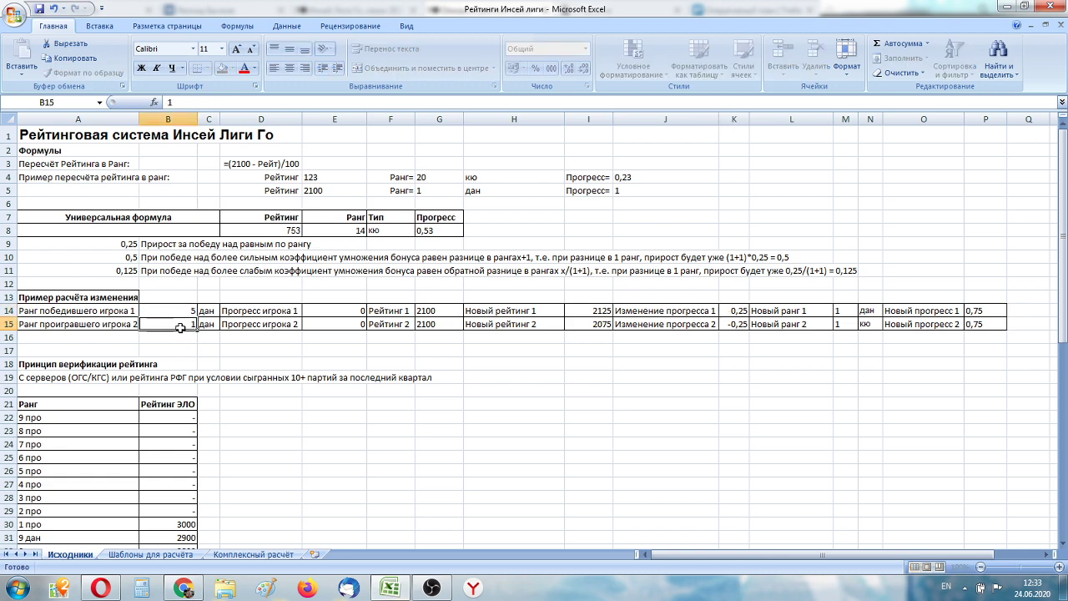
pyautogui.write('4')
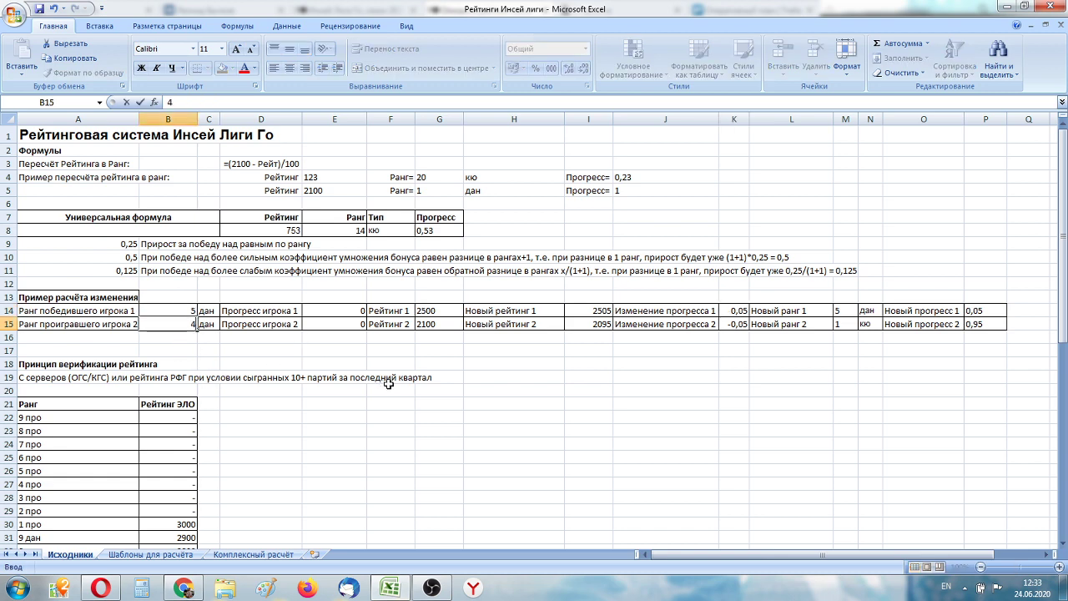
pyautogui.click(534, 349)
# Step: Inspect player 1's progress change, new rank and new progress in the calculation example
pyautogui.click(735, 312)
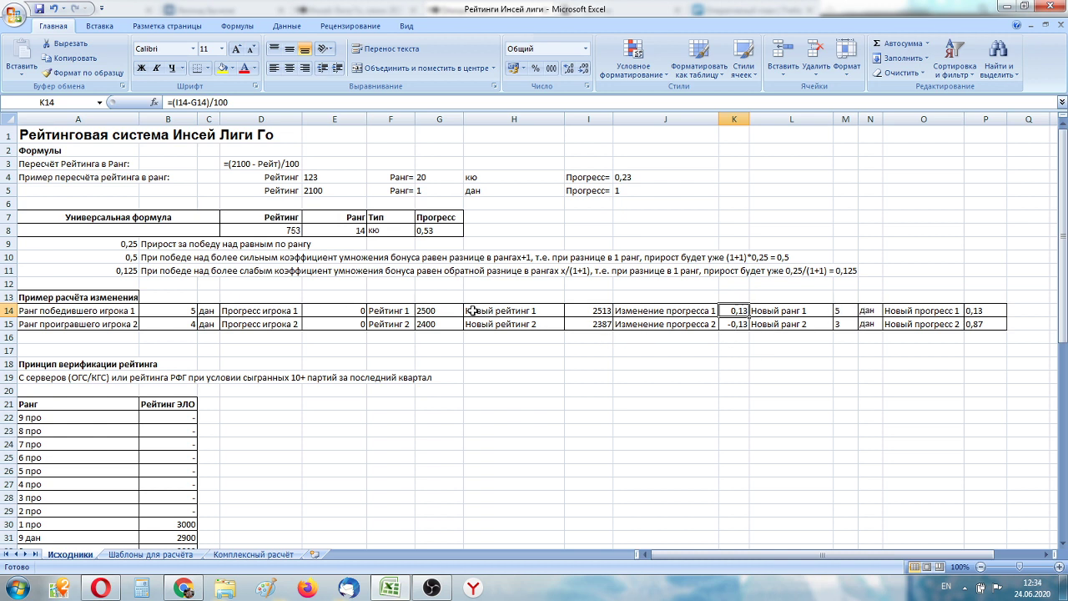
pyautogui.click(845, 310)
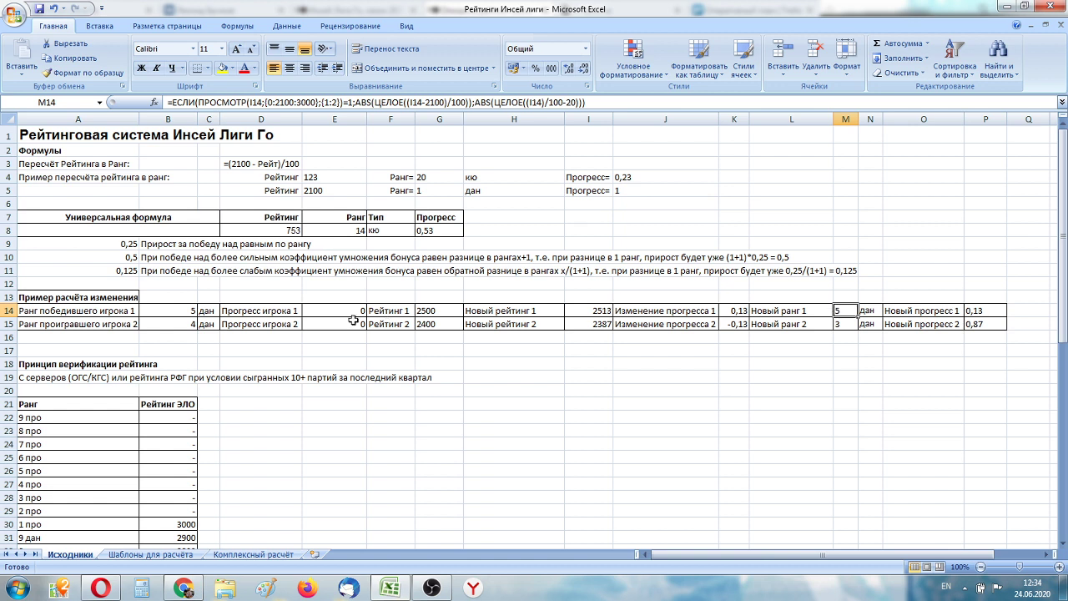
pyautogui.click(992, 313)
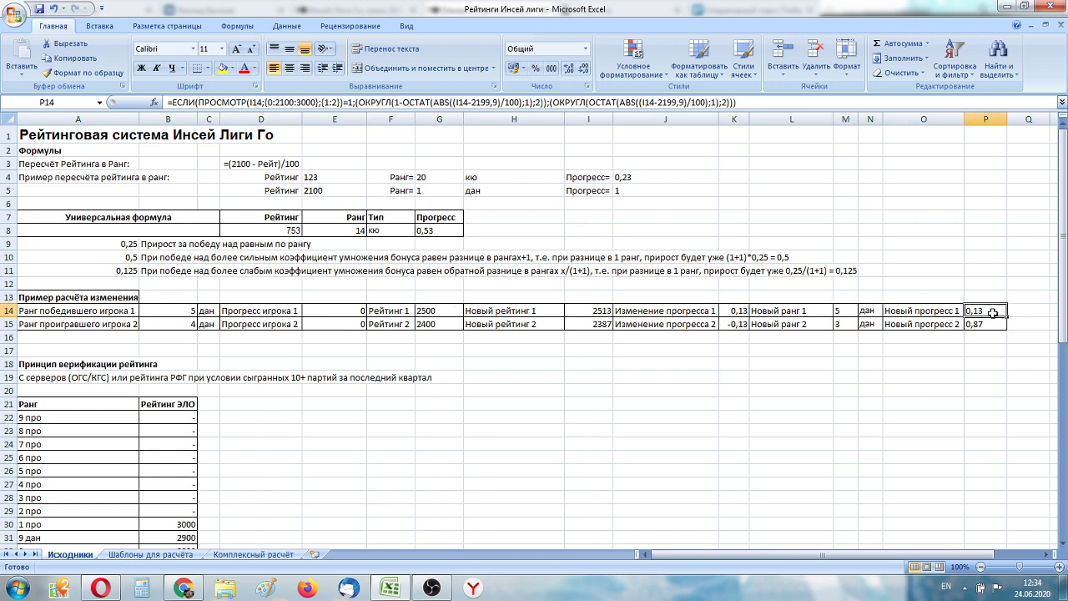
# Step: Set the losing player's rank to 3 dan in the calculation example
pyautogui.click(190, 325)
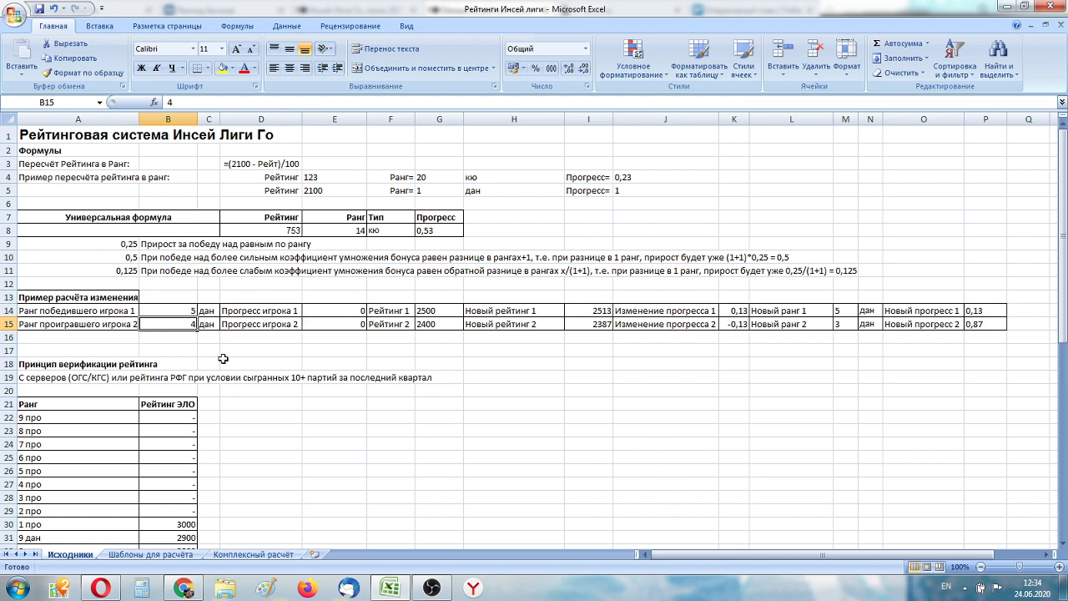
pyautogui.write('3')
pyautogui.click(317, 378)
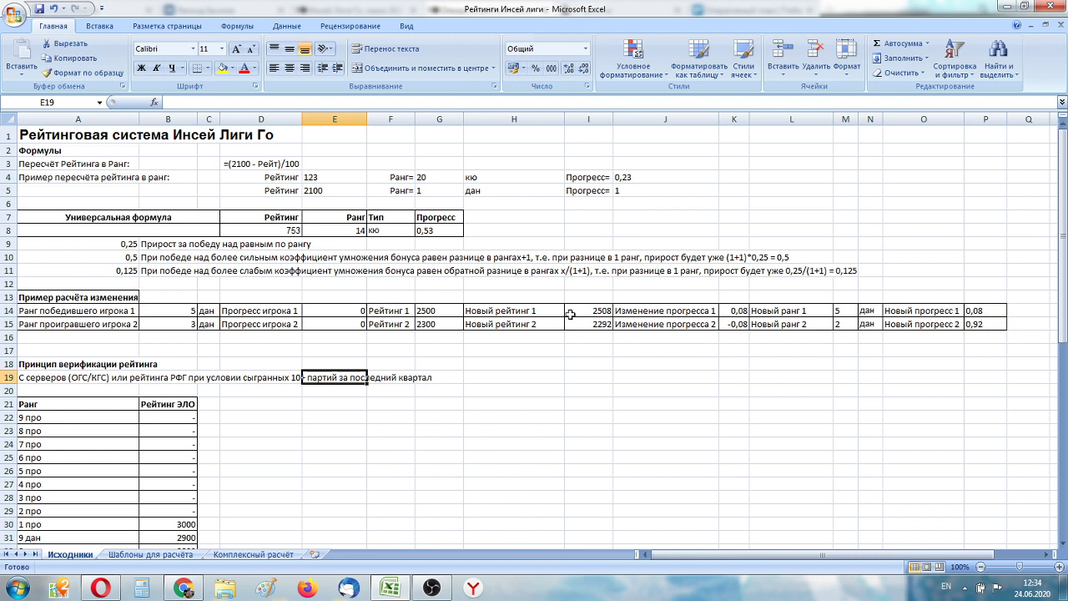
# Step: Set the winning player's rank to 1 dan and the losing player's rank to 4 dan in the calculation example
pyautogui.click(185, 311)
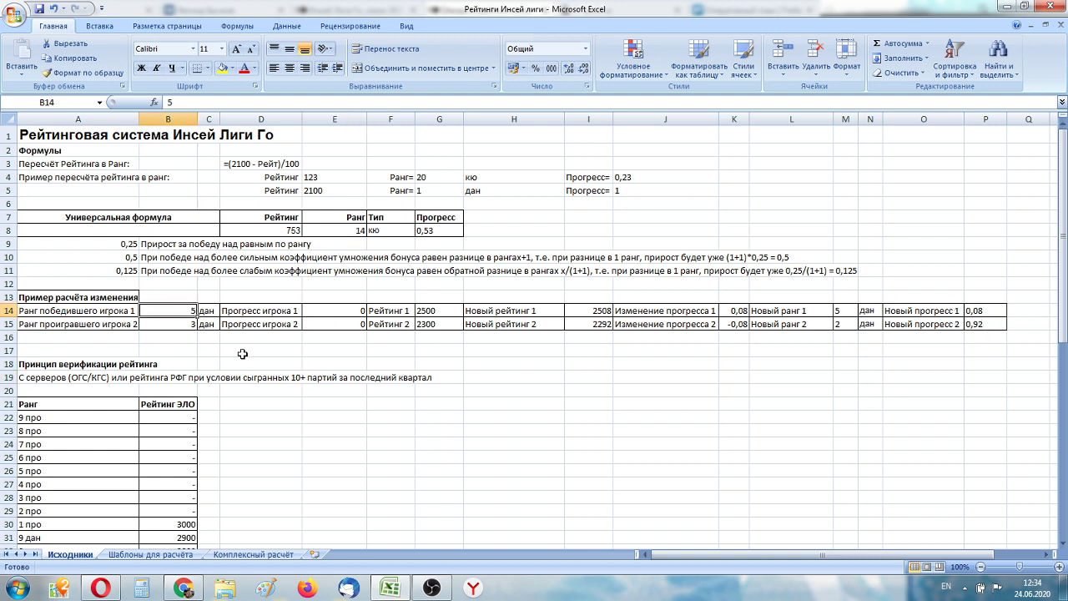
pyautogui.write('1')
pyautogui.press('Return')
pyautogui.write('4')
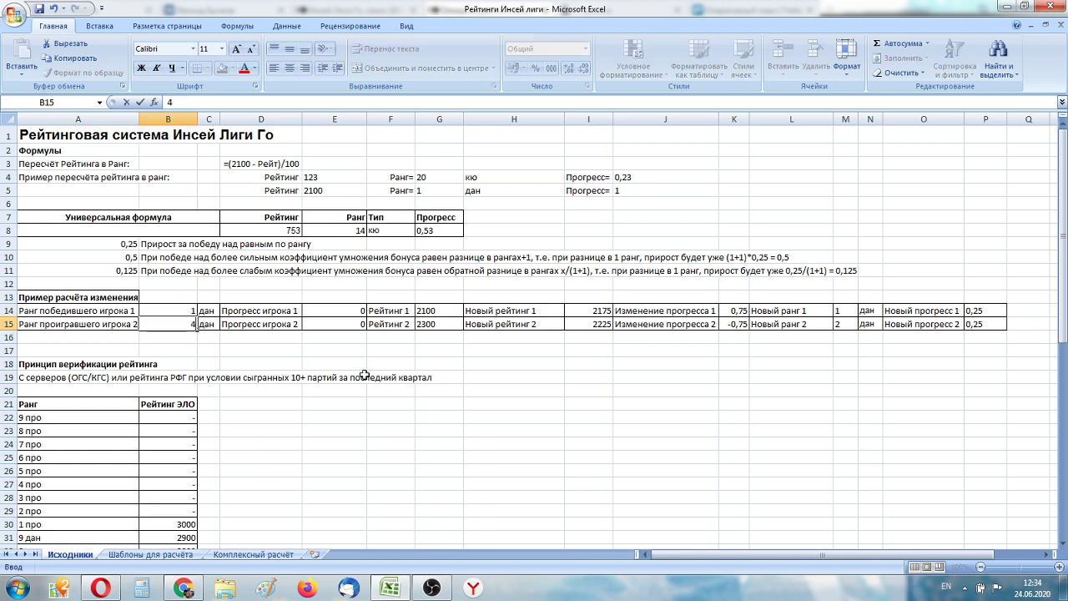
pyautogui.click(360, 377)
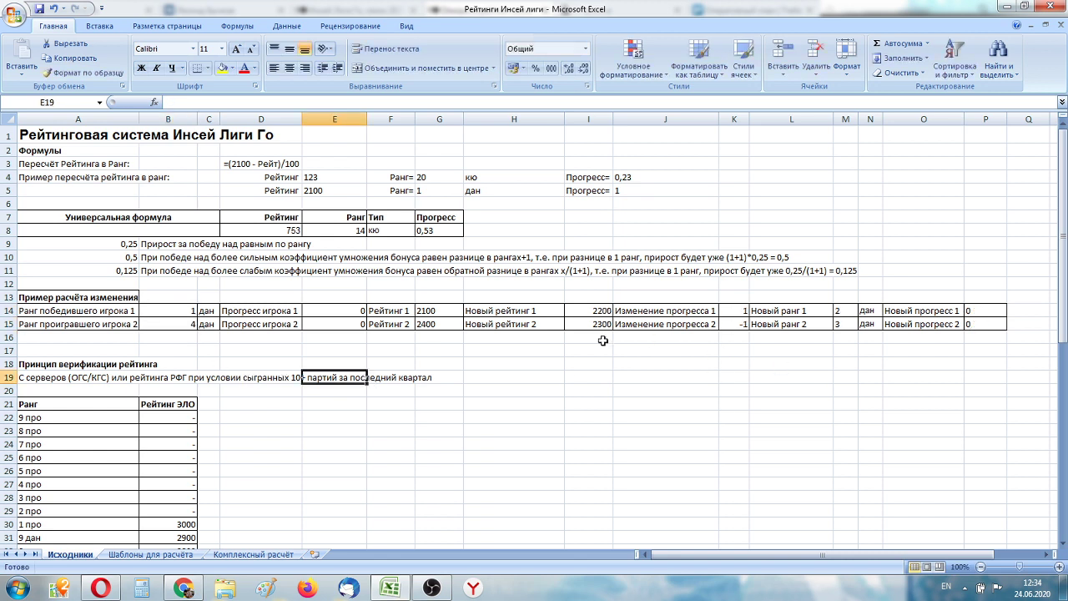
# Step: Check player 2's progress change and the new ranks of both players in the calculation example
pyautogui.click(739, 325)
pyautogui.click(850, 324)
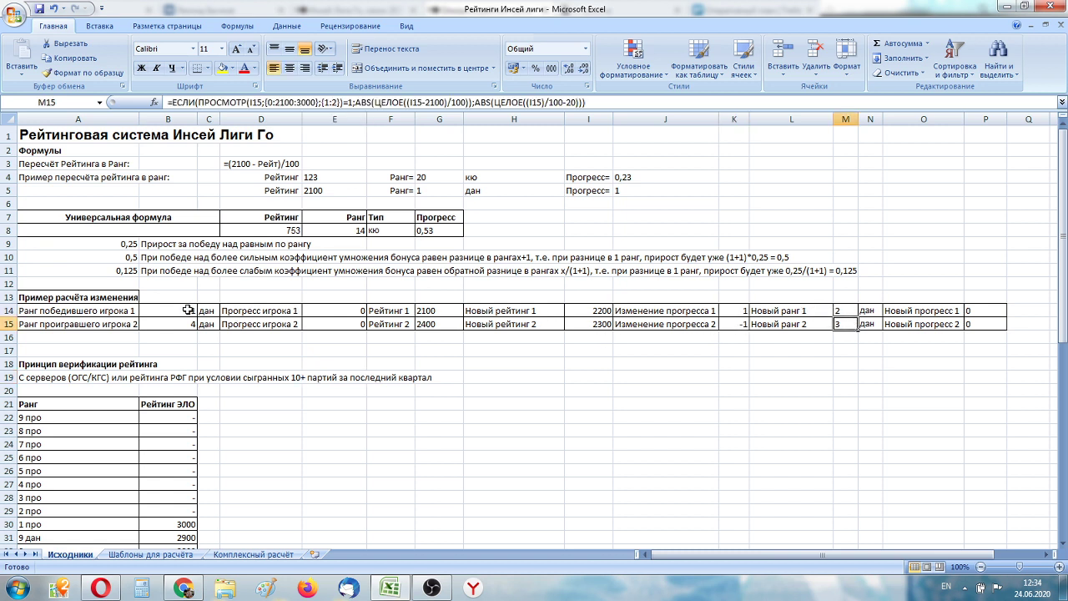
pyautogui.click(843, 307)
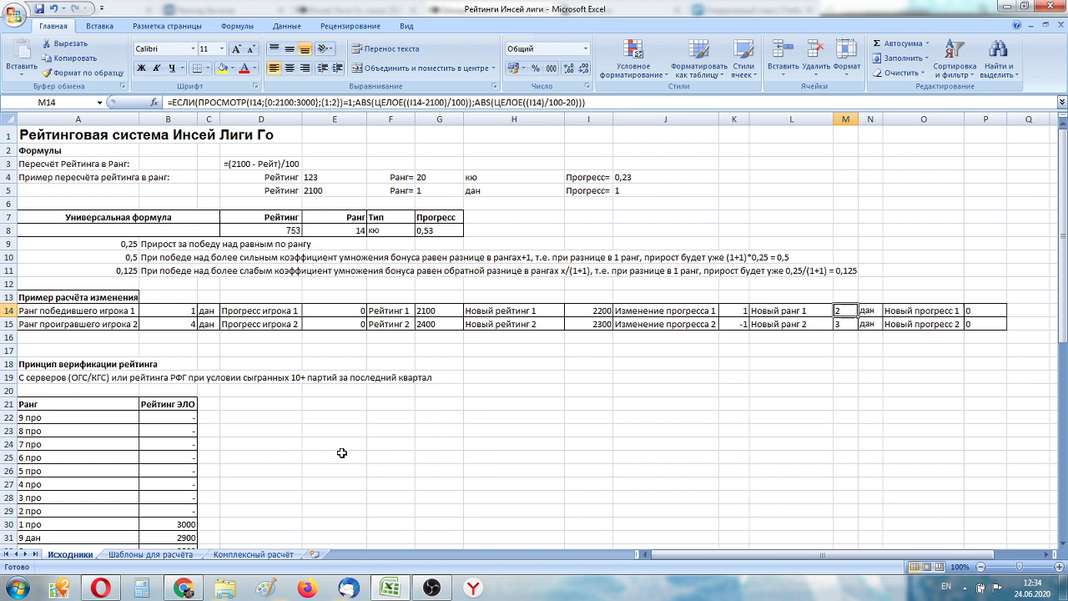
# Step: Open the "Шаблоны для расчёта" sheet and examine the participant's initial rank, progress and rating in row 8
pyautogui.click(147, 556)
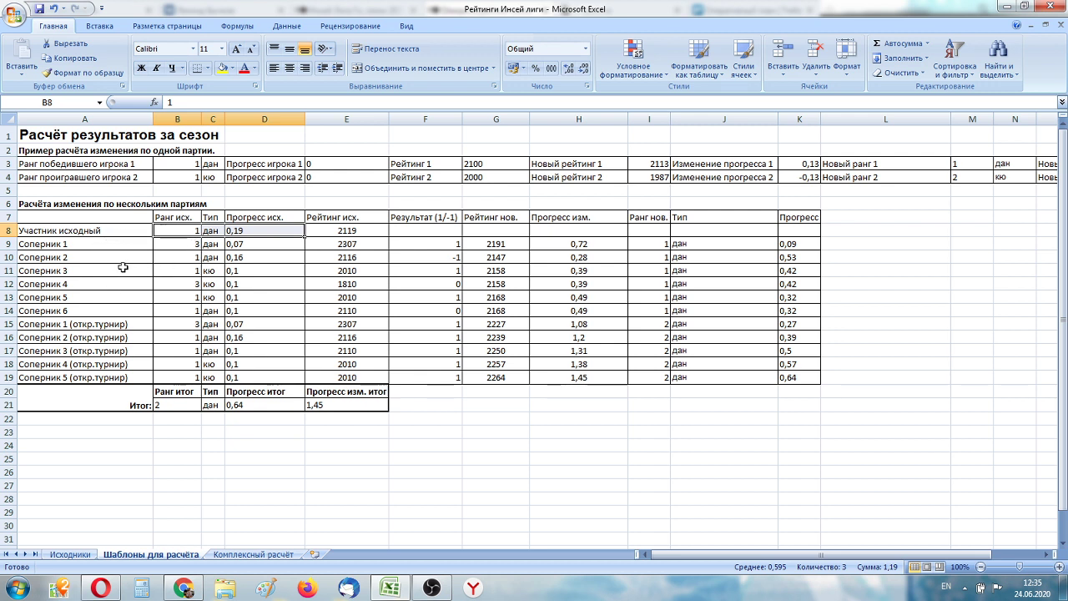
pyautogui.click(576, 470)
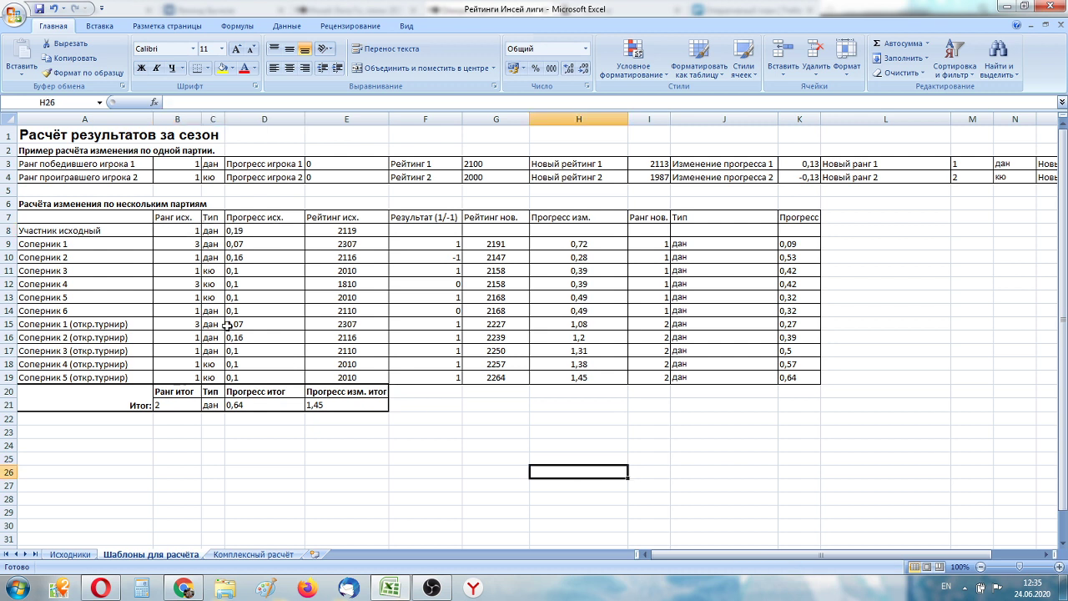
pyautogui.click(180, 230)
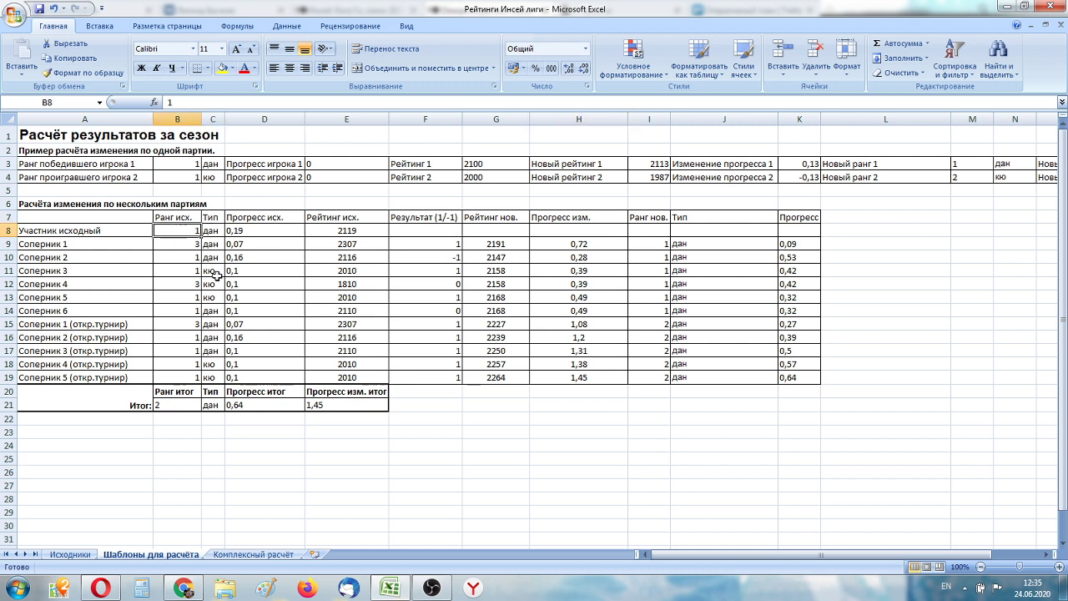
pyautogui.click(253, 230)
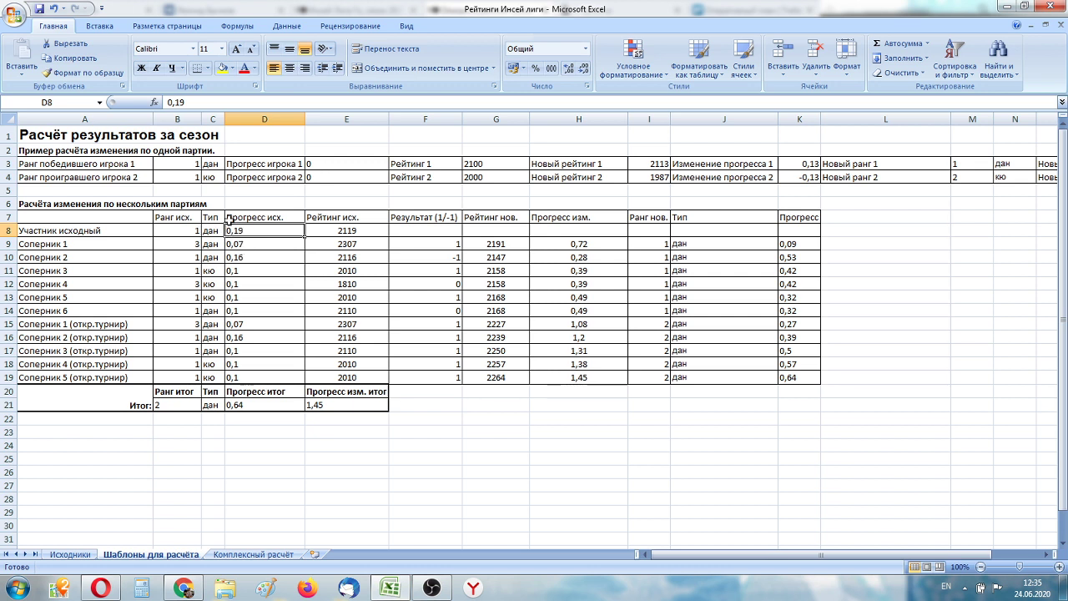
pyautogui.click(356, 231)
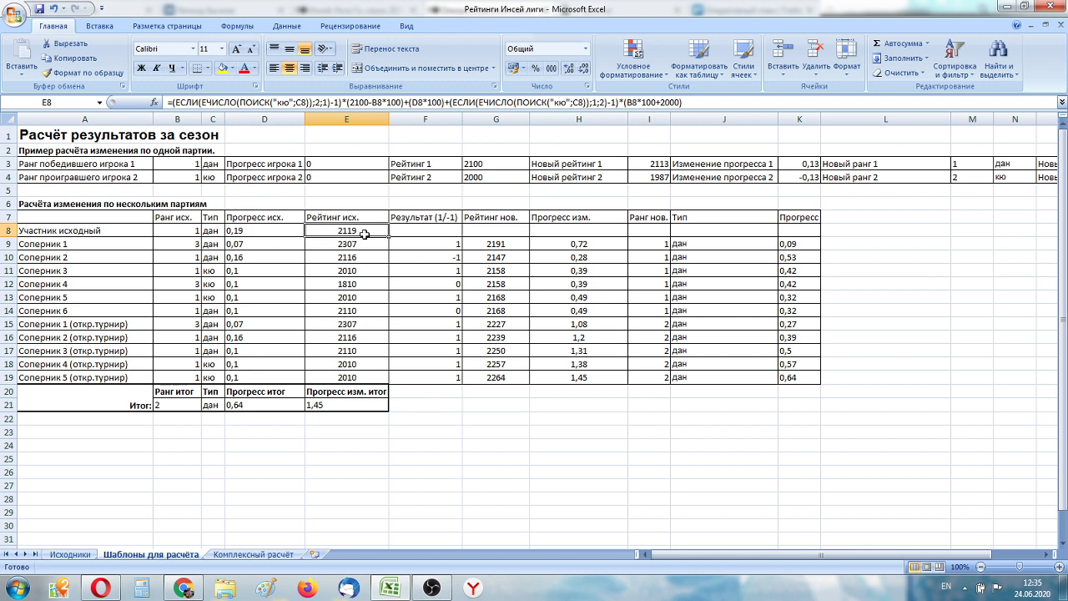
# Step: Review the initial ranks of Соперник 1 to 3 and the game results against Соперник 1 to 4
pyautogui.click(170, 244)
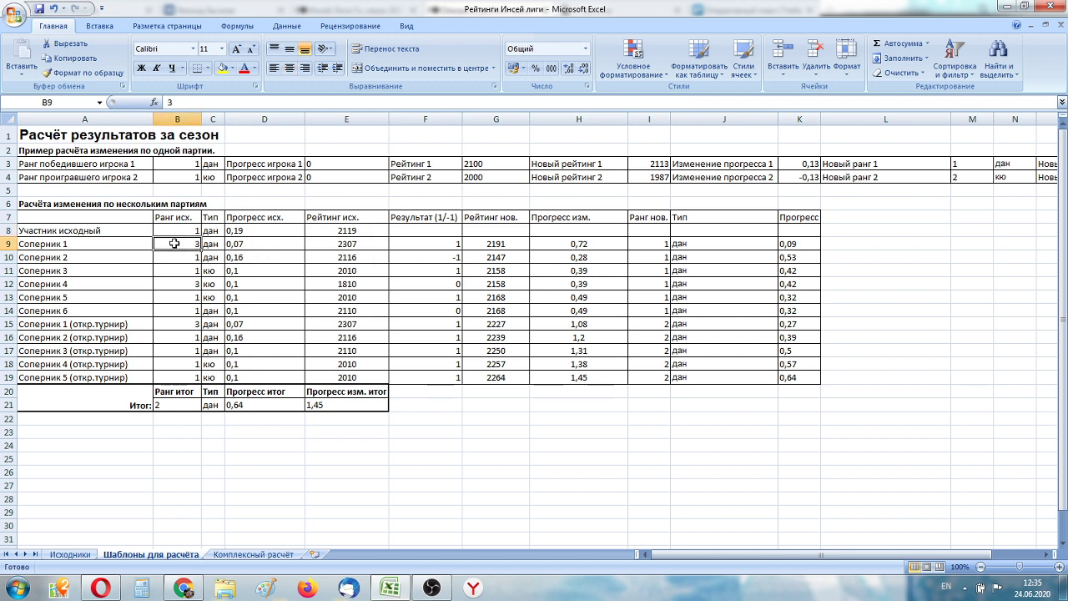
pyautogui.click(443, 243)
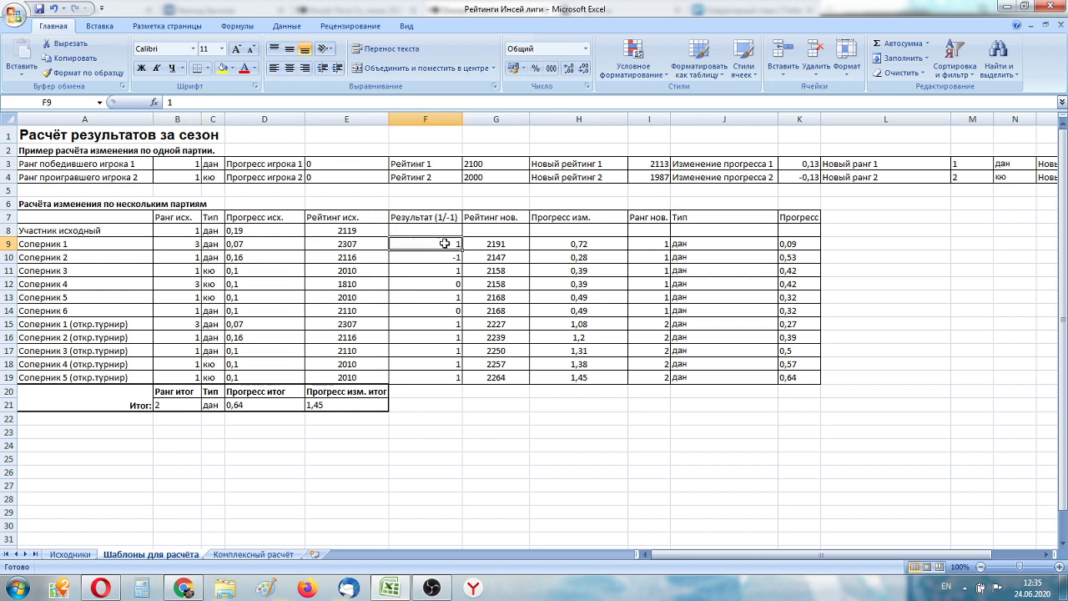
pyautogui.click(111, 261)
pyautogui.moveTo(182, 267); pyautogui.dragTo(180, 260)
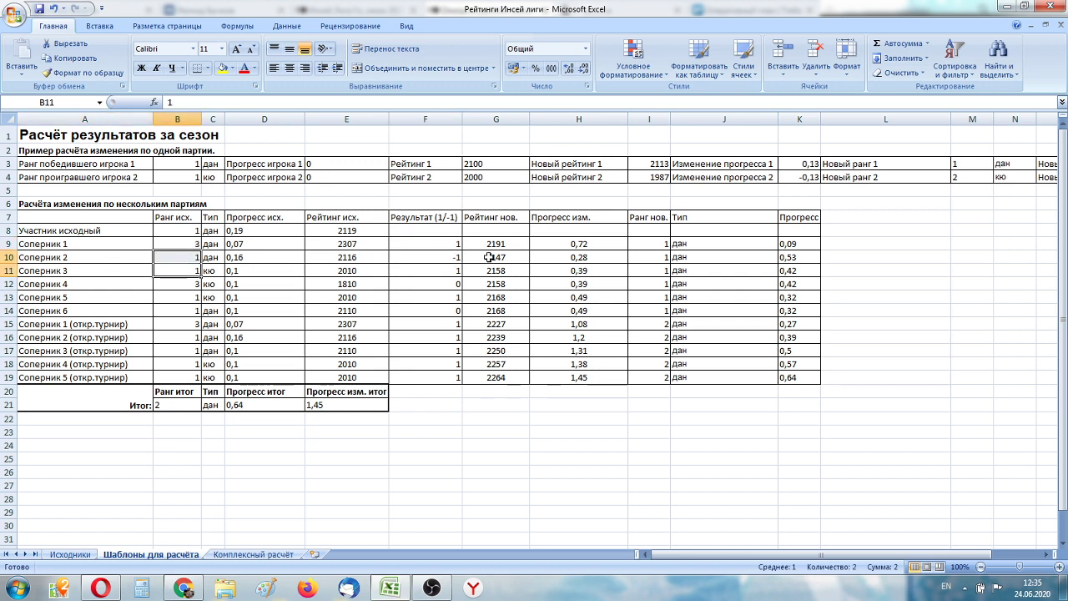
pyautogui.click(427, 257)
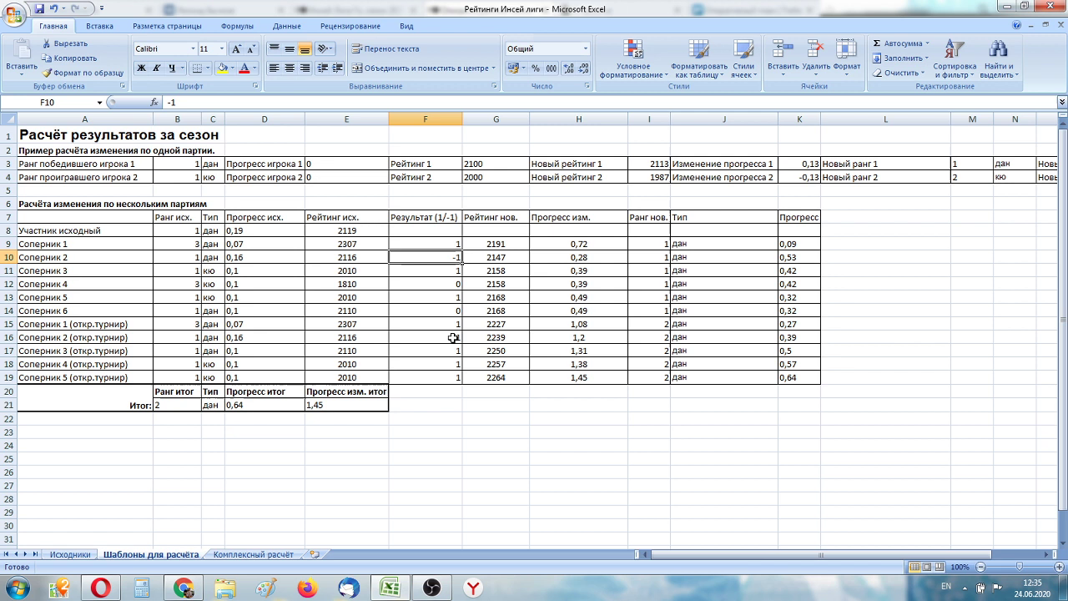
pyautogui.click(452, 273)
pyautogui.click(452, 284)
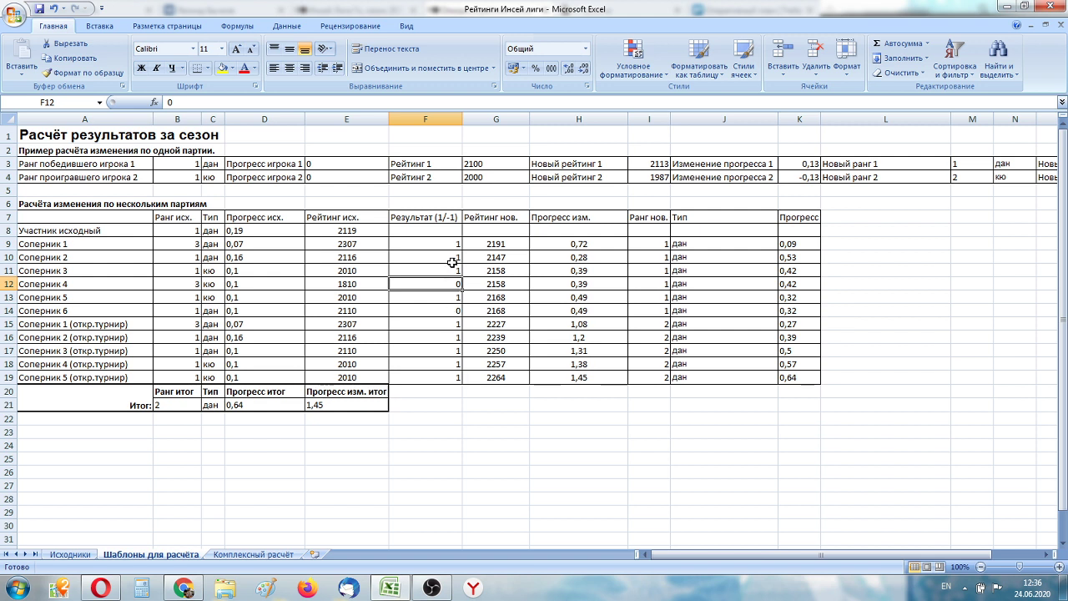
# Step: Go through the list of season opponents from Соперник 1 to Соперник 5
pyautogui.click(87, 244)
pyautogui.click(88, 260)
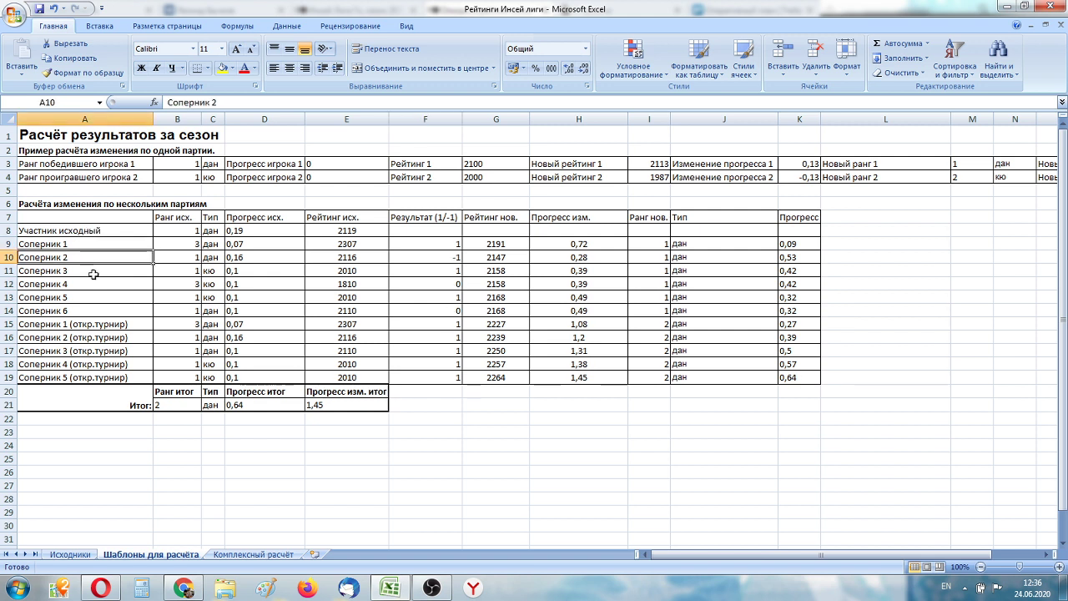
pyautogui.click(94, 282)
pyautogui.click(91, 270)
pyautogui.click(93, 284)
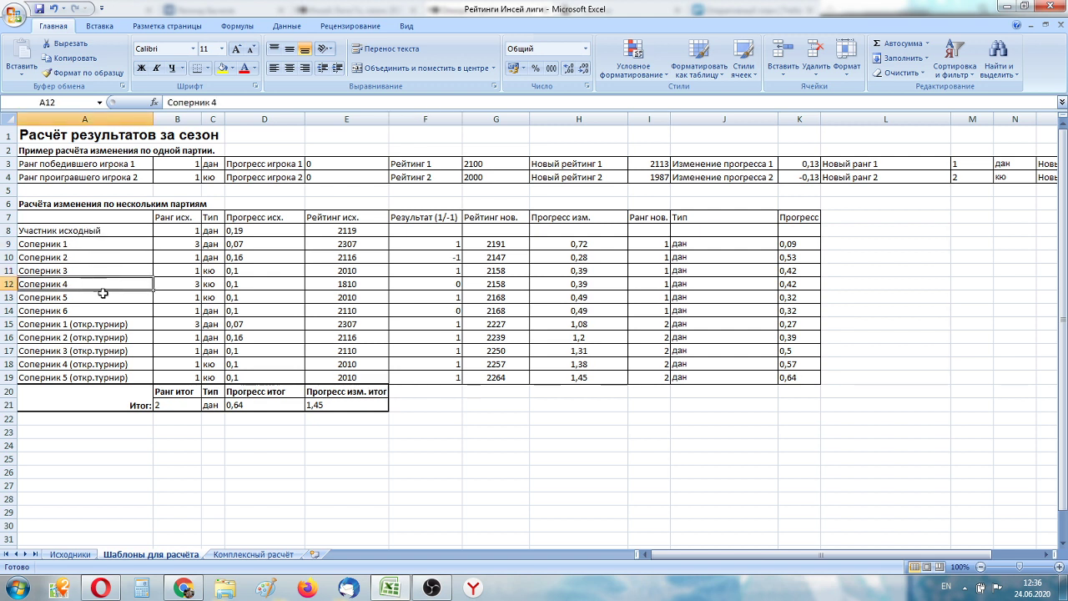
pyautogui.click(103, 295)
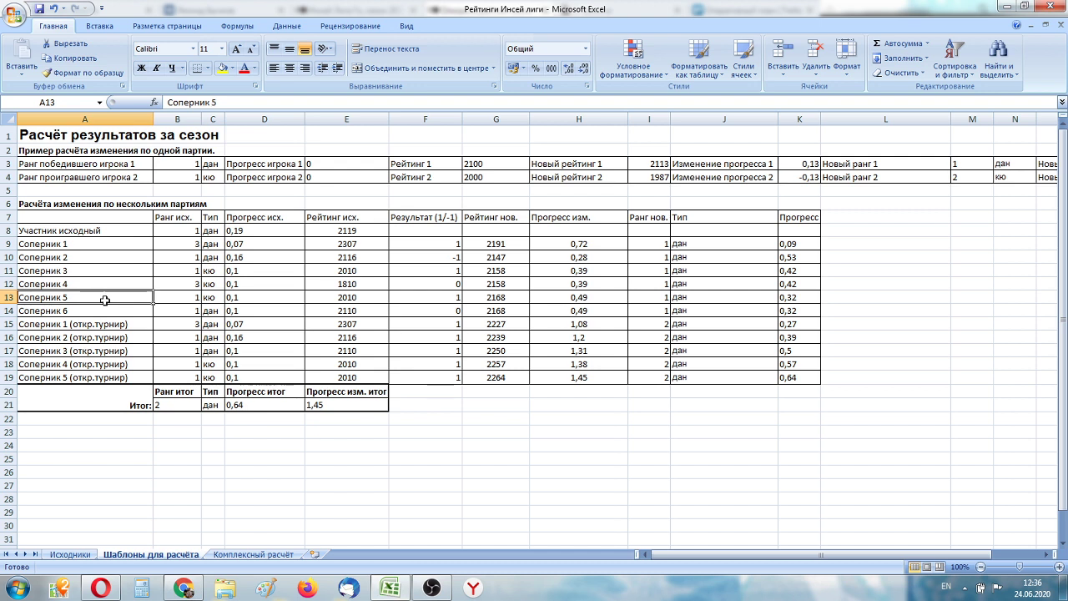
# Step: Go through the remaining season opponents, from Соперник 6 to the open-tournament Соперник 1 to 5
pyautogui.click(119, 313)
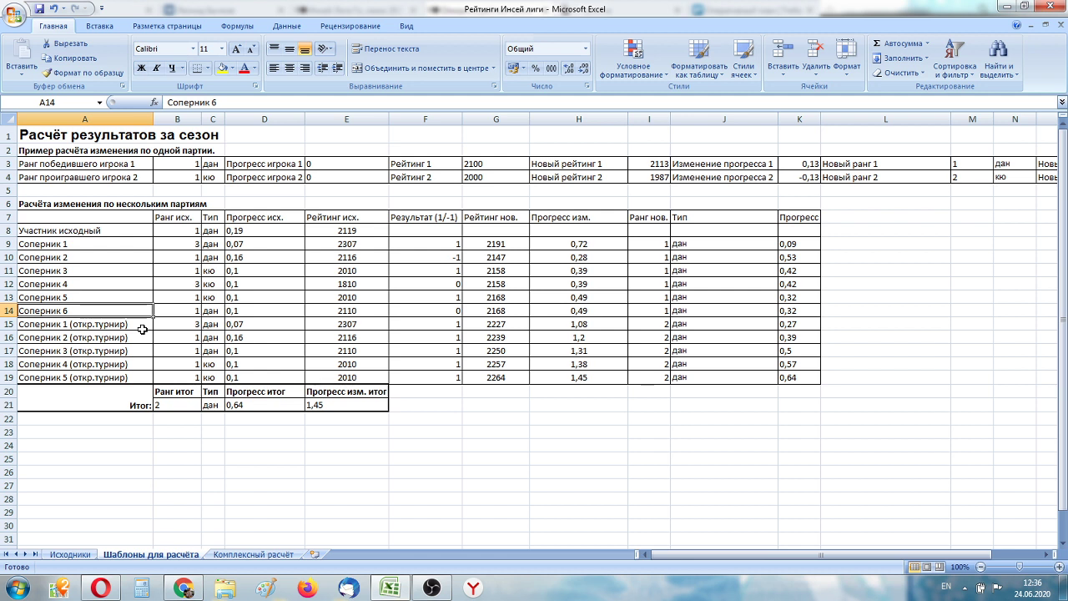
pyautogui.click(138, 326)
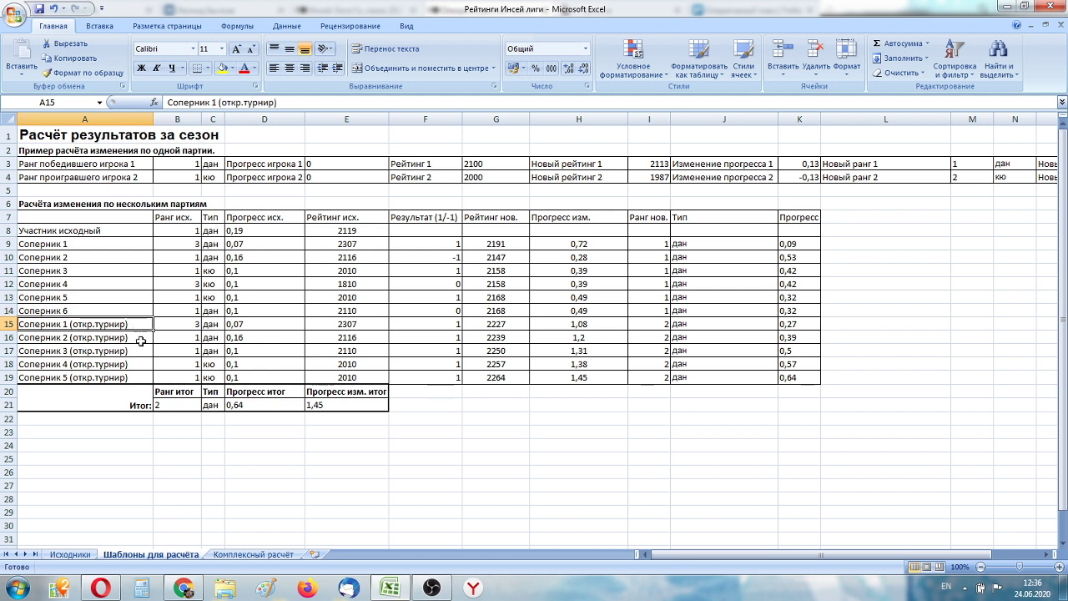
pyautogui.click(140, 338)
pyautogui.click(146, 352)
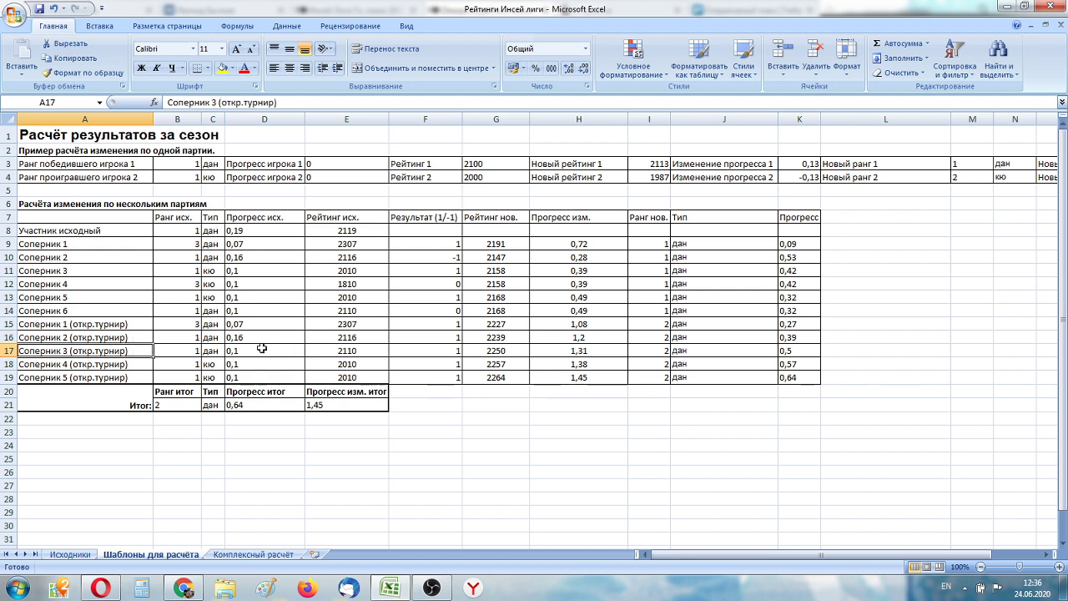
pyautogui.click(146, 375)
pyautogui.click(141, 360)
pyautogui.click(142, 377)
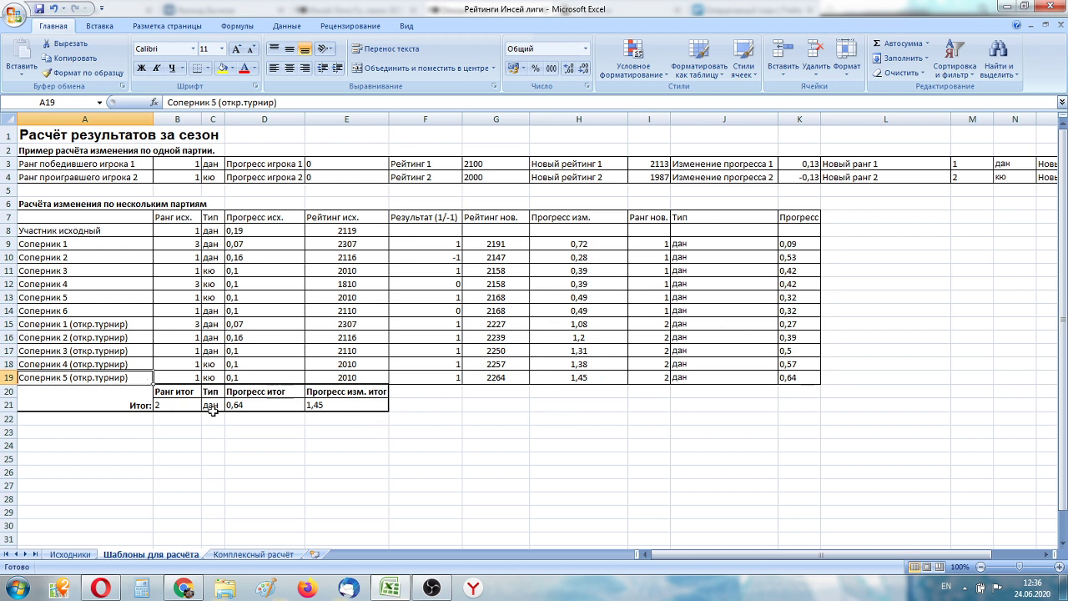
# Step: Compare the participant's final rank, progress and progress change in row 21 with the initial rank in row 8
pyautogui.click(175, 406)
pyautogui.click(191, 231)
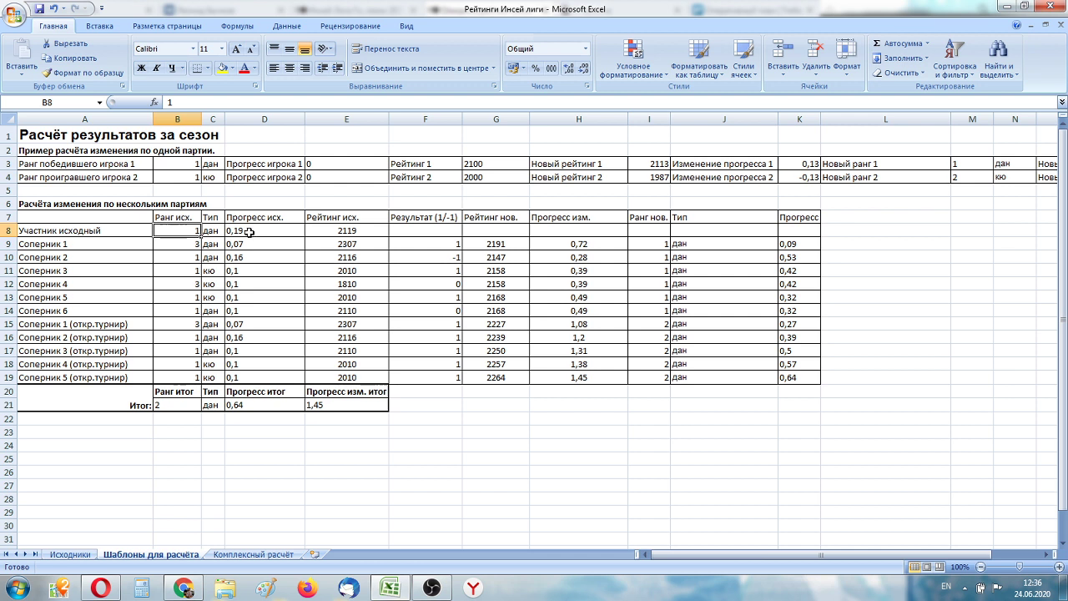
pyautogui.click(345, 408)
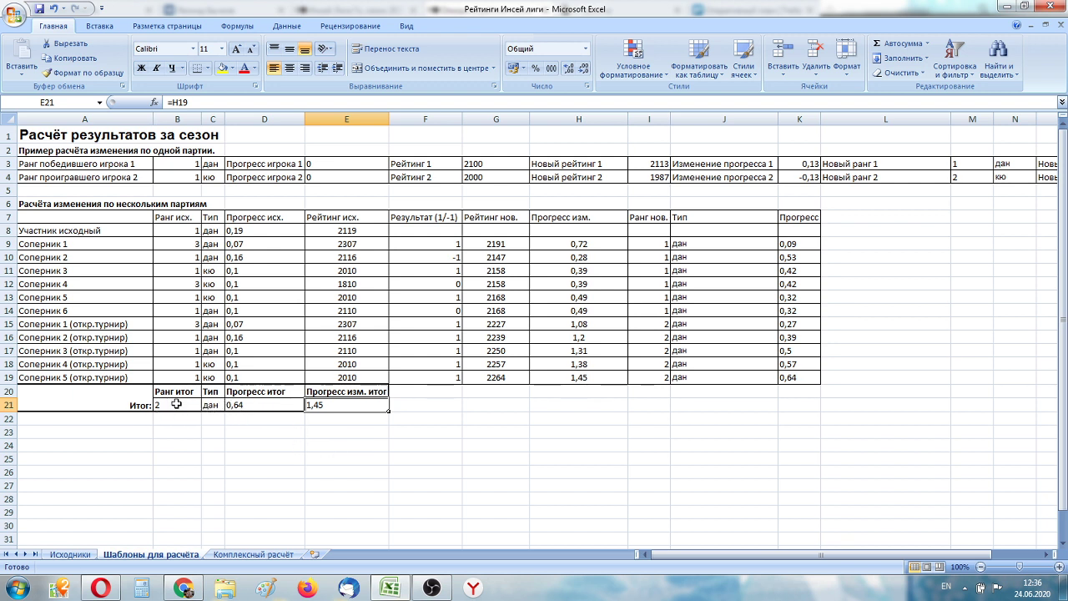
pyautogui.click(256, 405)
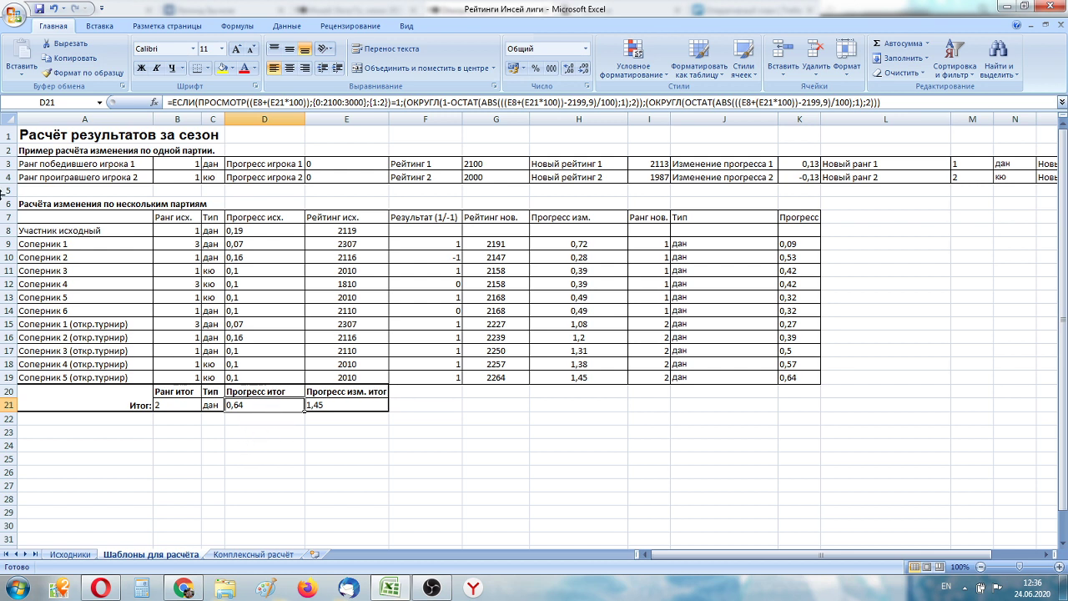
pyautogui.click(47, 139)
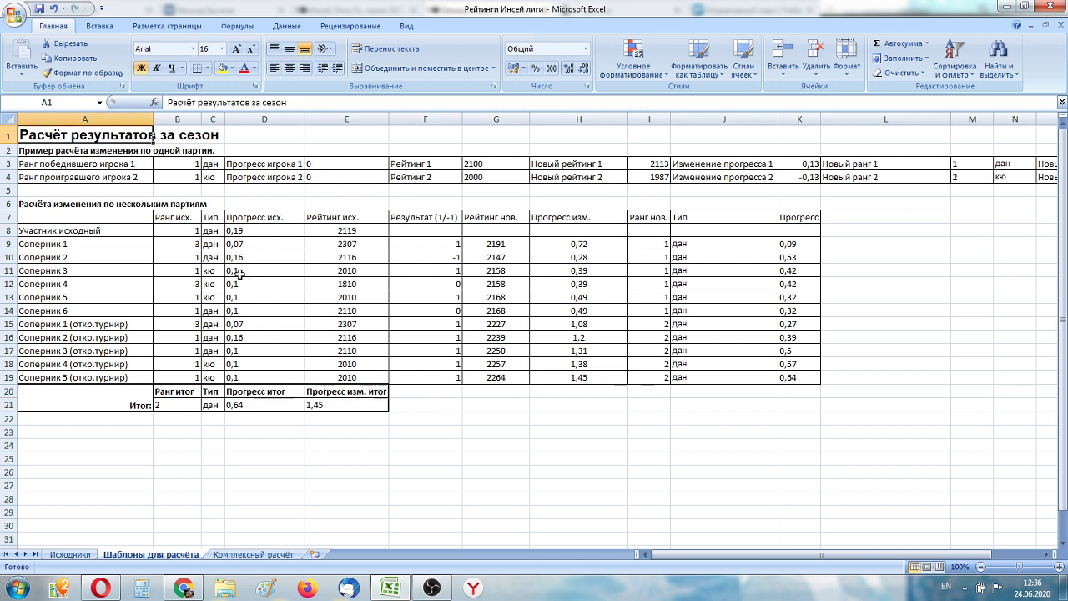
# Step: Open the "Комплексный расчёт" sheet and examine the first participant's game results, rank and Результат 1 formula
pyautogui.click(254, 554)
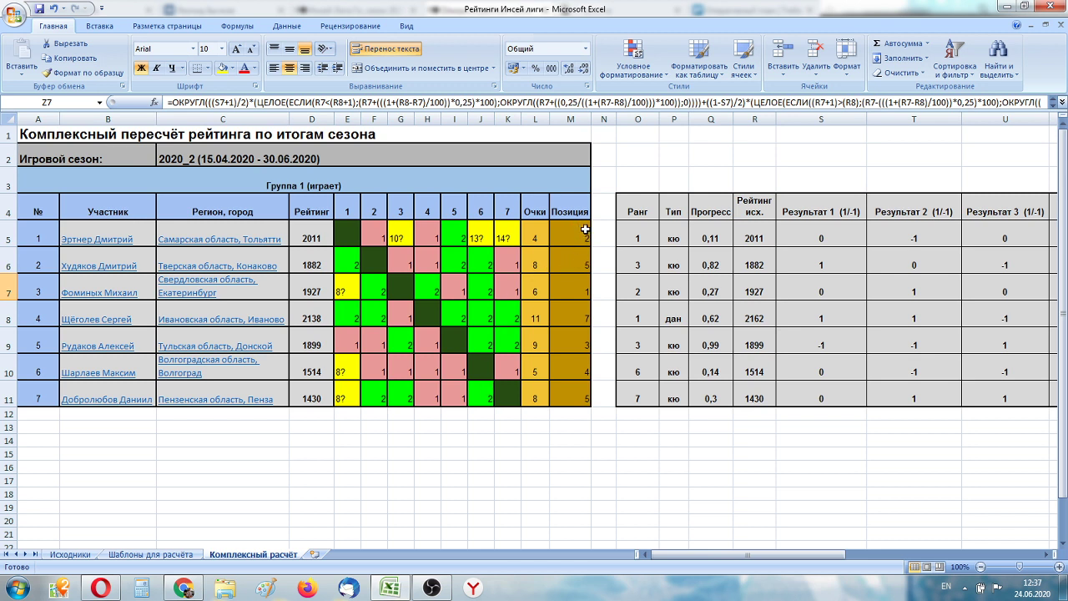
pyautogui.click(378, 237)
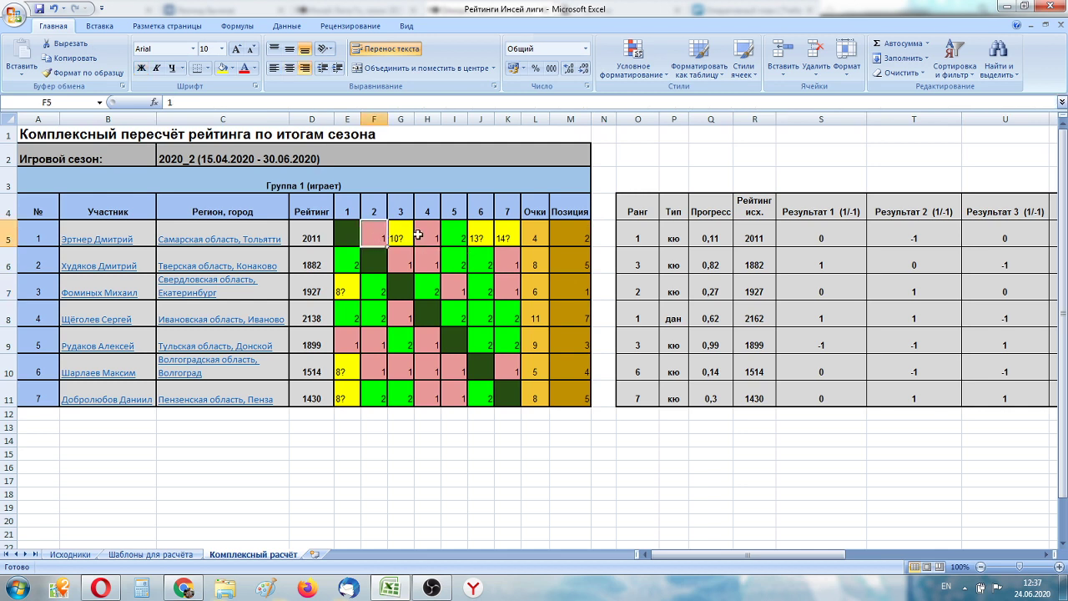
pyautogui.click(427, 232)
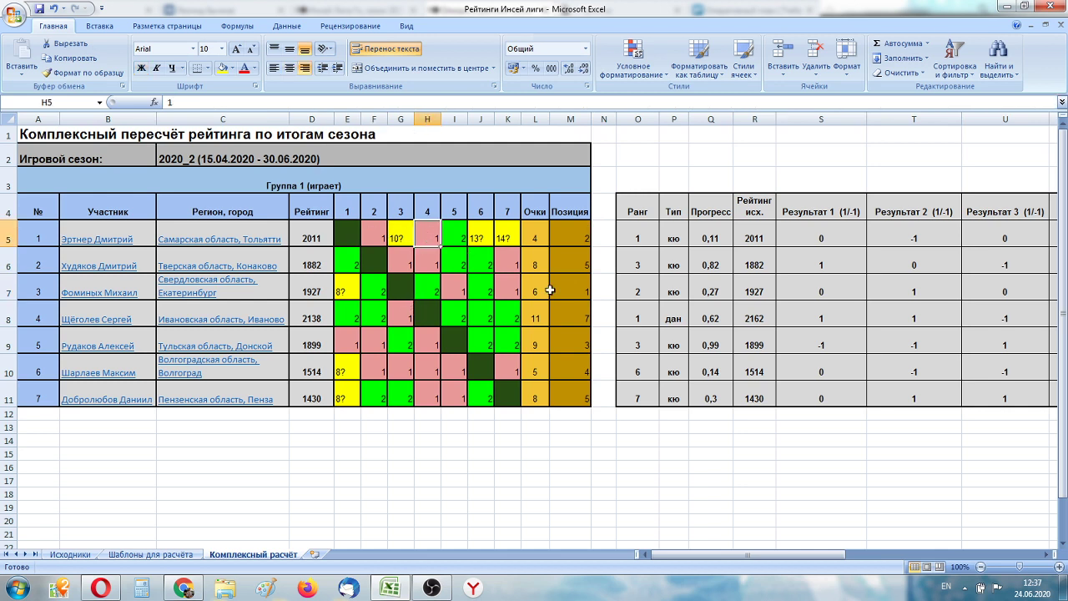
pyautogui.click(640, 239)
pyautogui.click(807, 233)
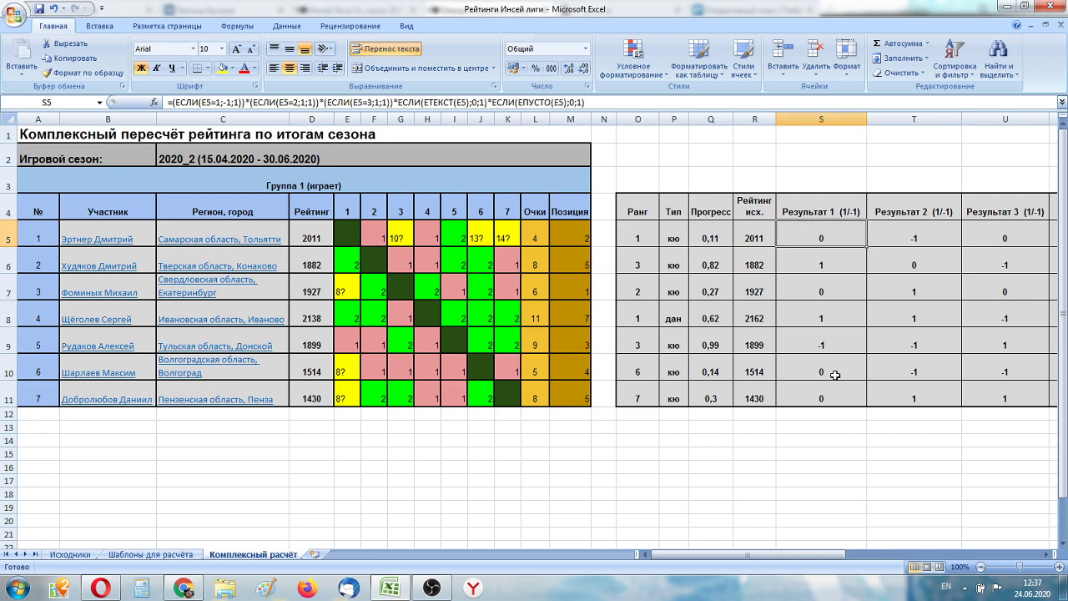
# Step: Compare the first participant's crosstable results for games 4 and 5 with the converted values in Результат 2 to 5
pyautogui.moveTo(723, 553); pyautogui.dragTo(806, 551)
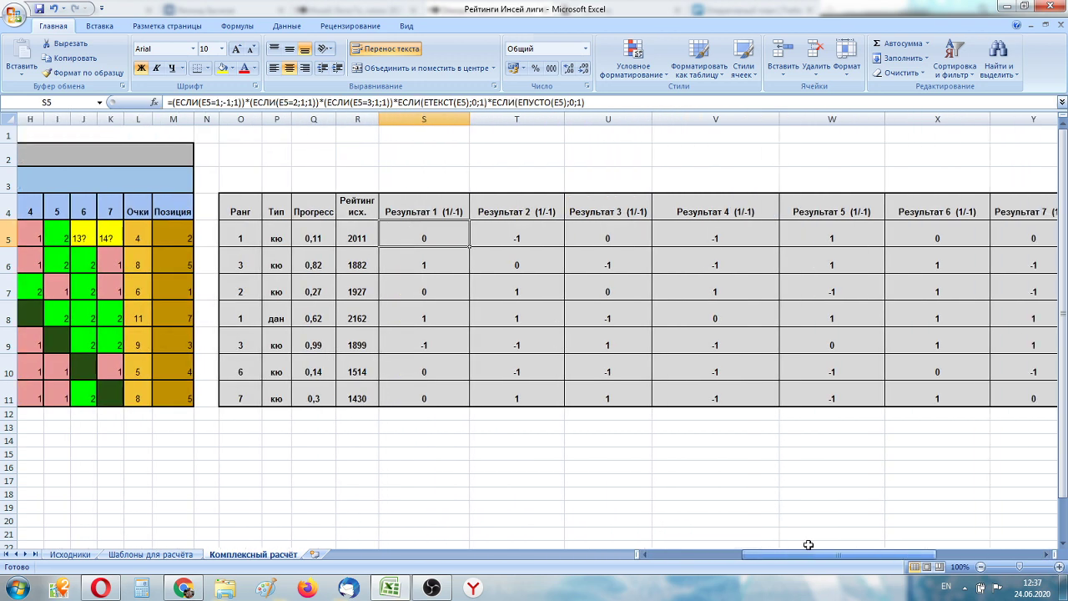
pyautogui.click(42, 238)
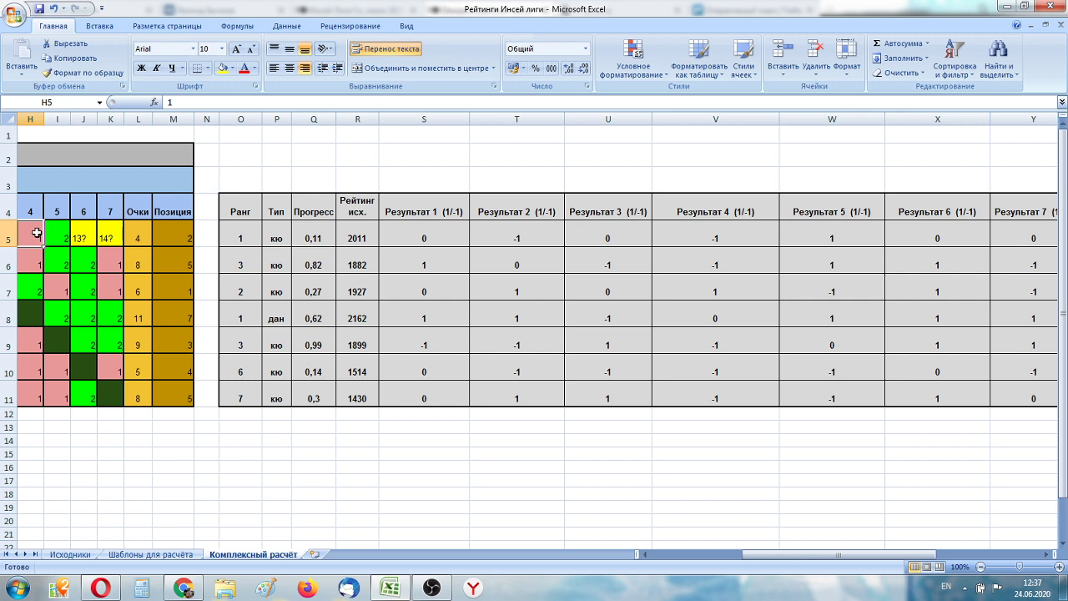
pyautogui.click(51, 237)
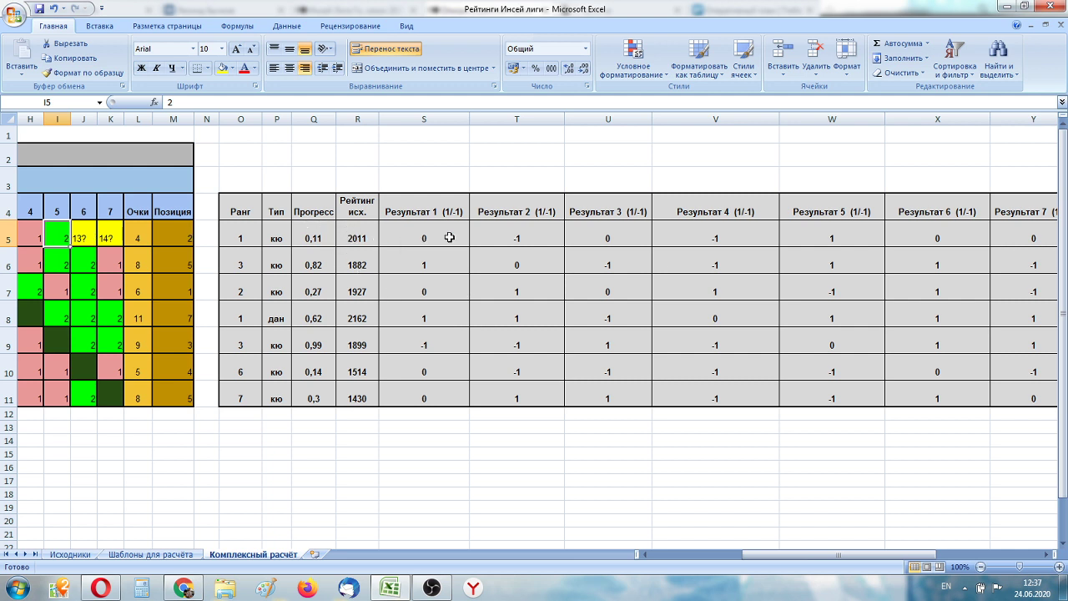
pyautogui.click(505, 238)
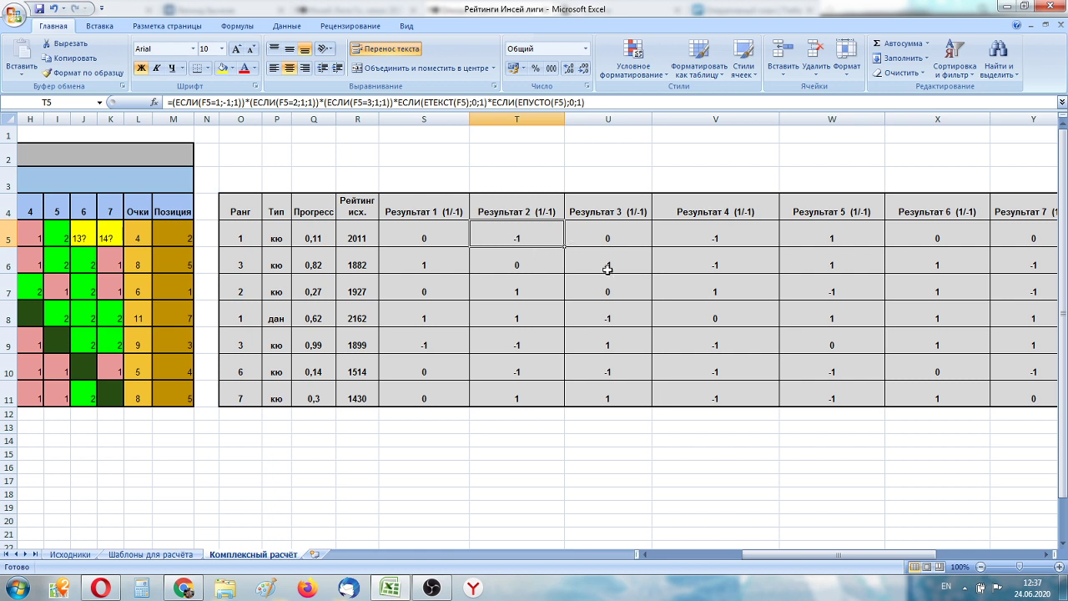
pyautogui.click(622, 244)
pyautogui.click(734, 236)
pyautogui.click(809, 234)
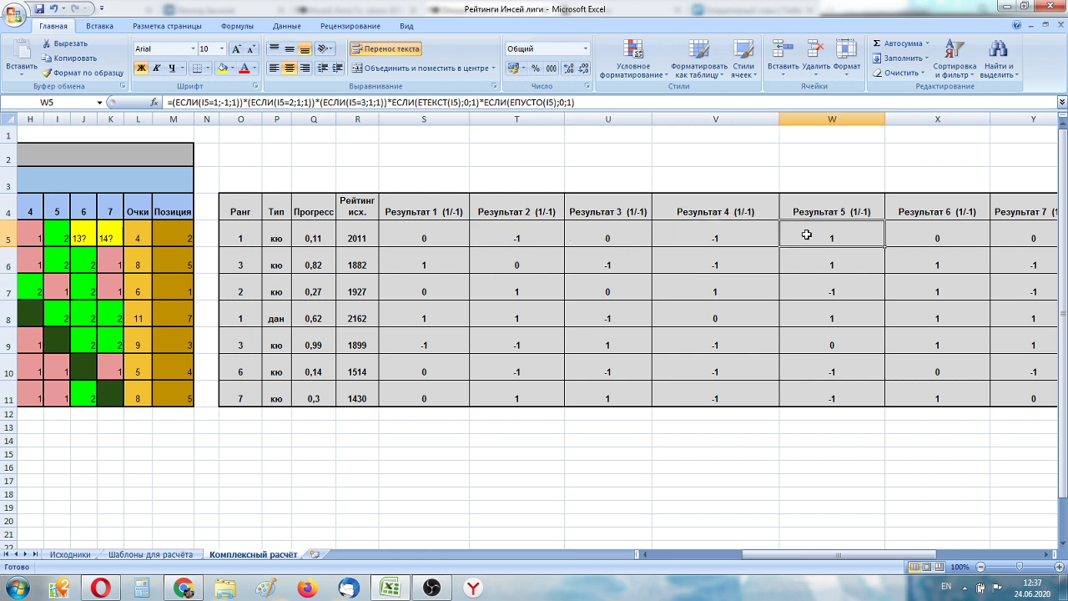
# Step: Examine the formulas for the first participant's new rating, progress change, new rank, type and progress in row 5
pyautogui.moveTo(755, 555); pyautogui.dragTo(902, 556)
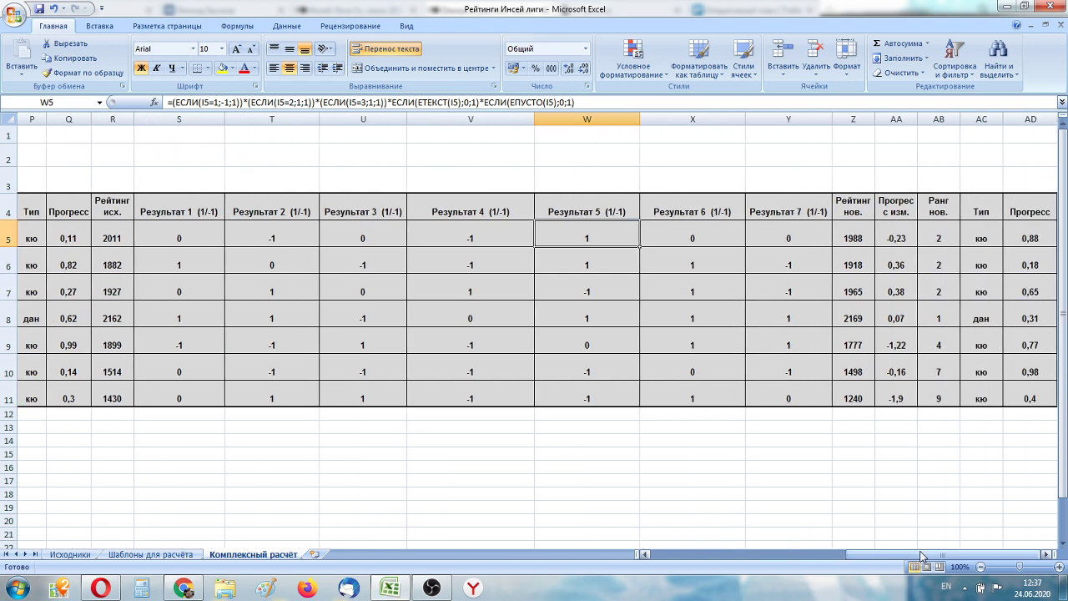
pyautogui.click(857, 236)
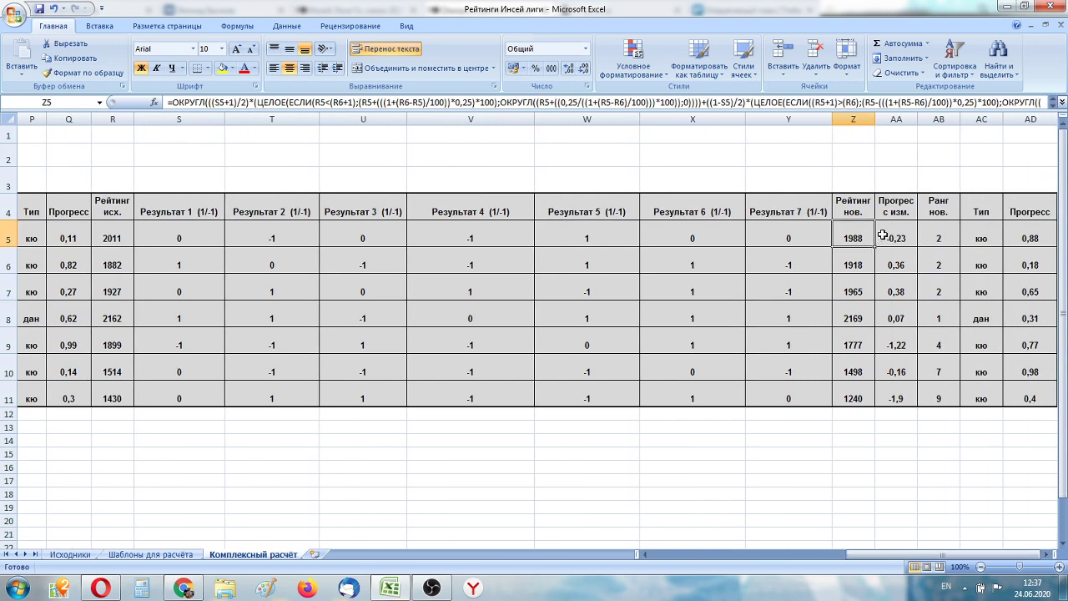
pyautogui.click(888, 237)
pyautogui.click(950, 241)
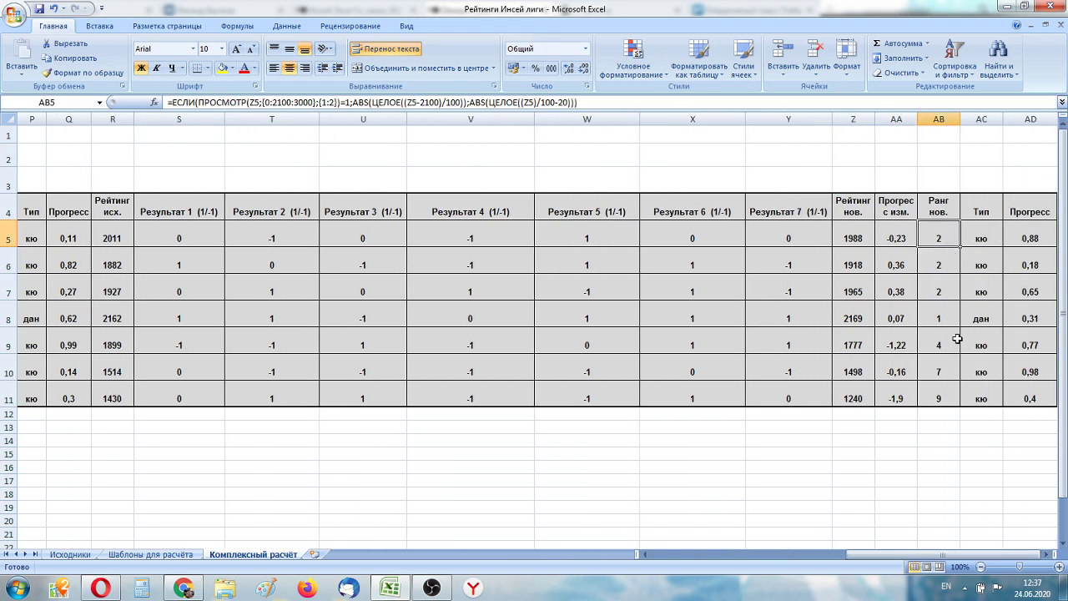
pyautogui.click(970, 236)
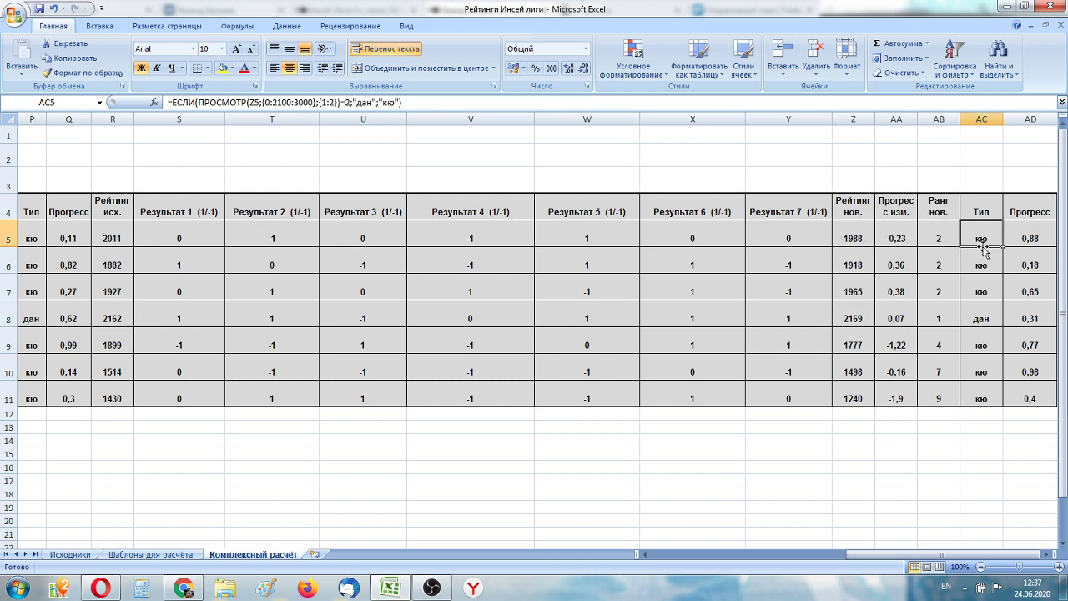
pyautogui.click(1033, 240)
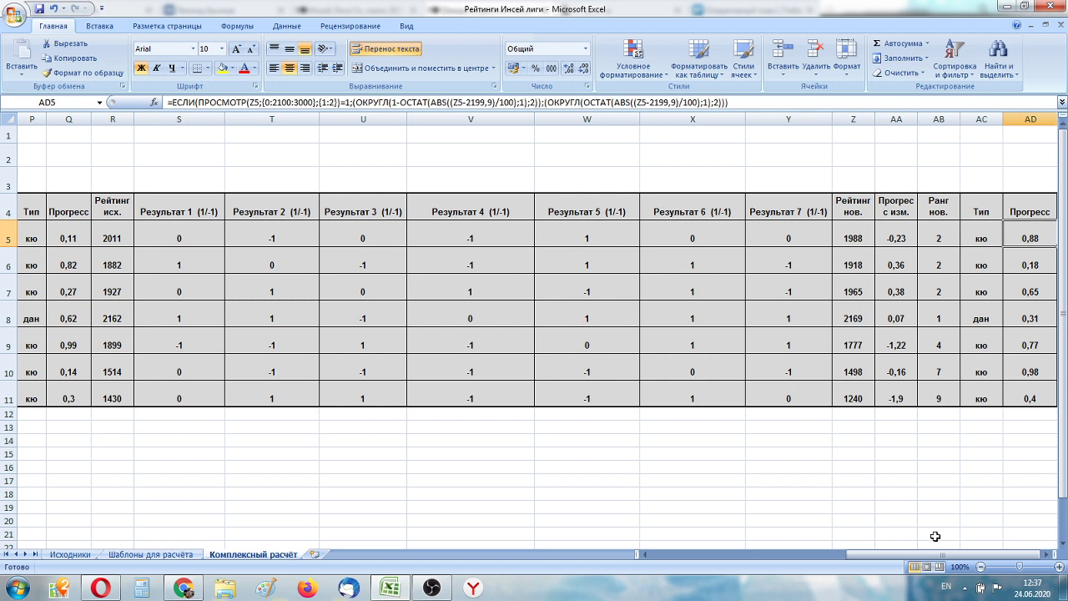
pyautogui.click(945, 234)
pyautogui.click(1029, 238)
pyautogui.moveTo(945, 559); pyautogui.dragTo(749, 564)
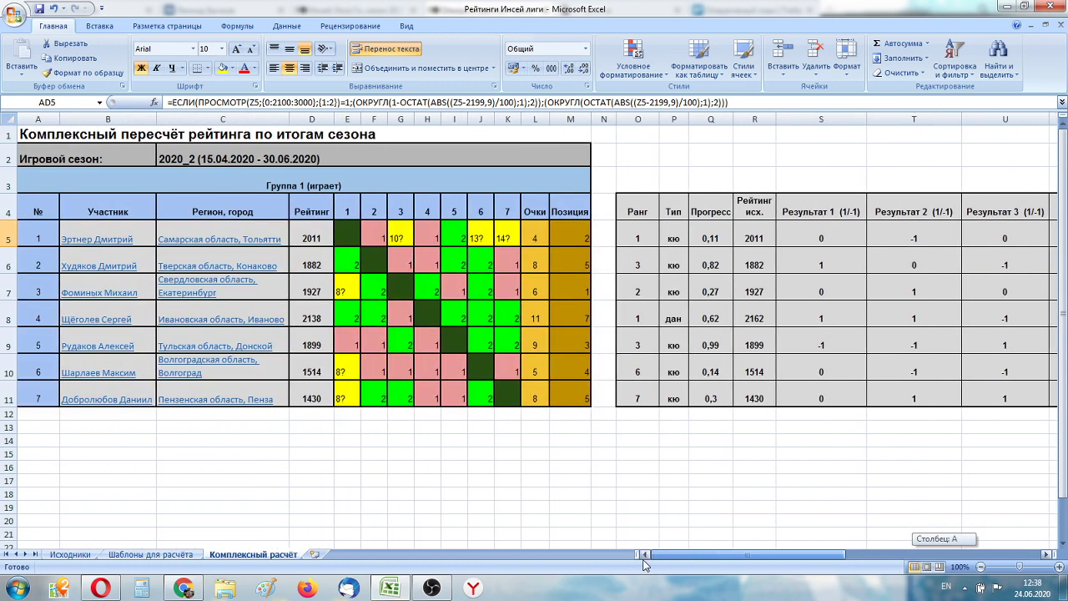
pyautogui.moveTo(644, 565); pyautogui.dragTo(576, 564)
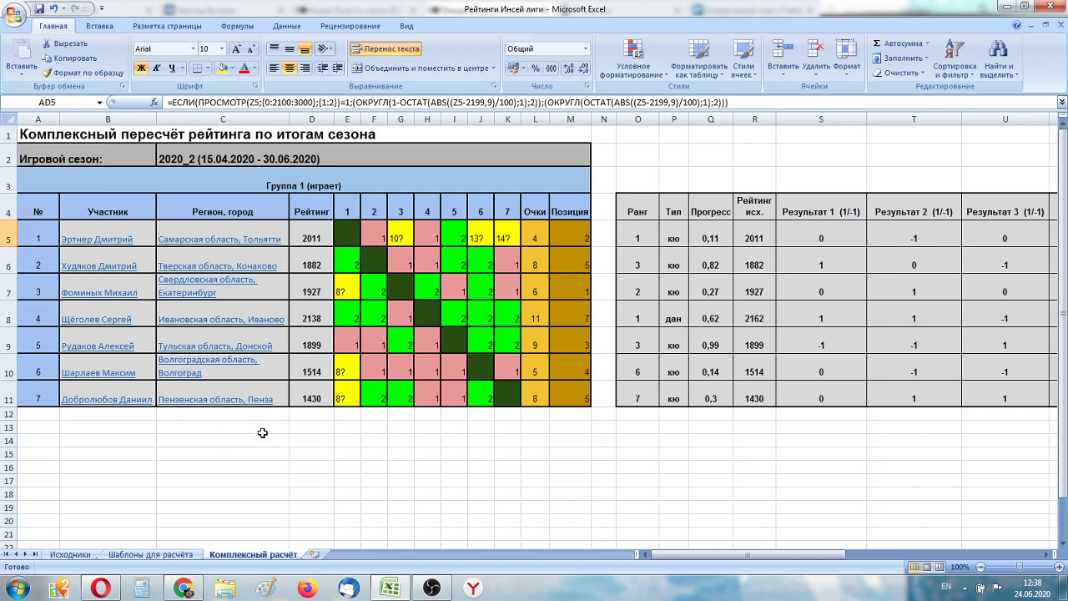
# Step: Review the formulas, calculation example and rank table on the "Исходники" sheet, and switch to OBS
pyautogui.click(72, 555)
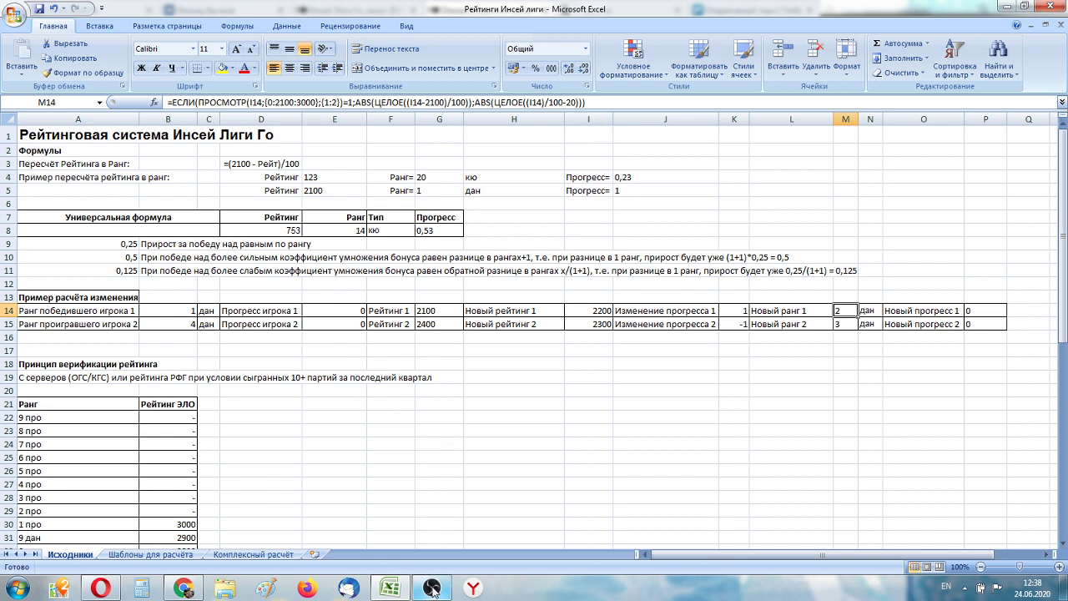
pyautogui.moveTo(432, 588)
pyautogui.scroll(-2, 513, 352)
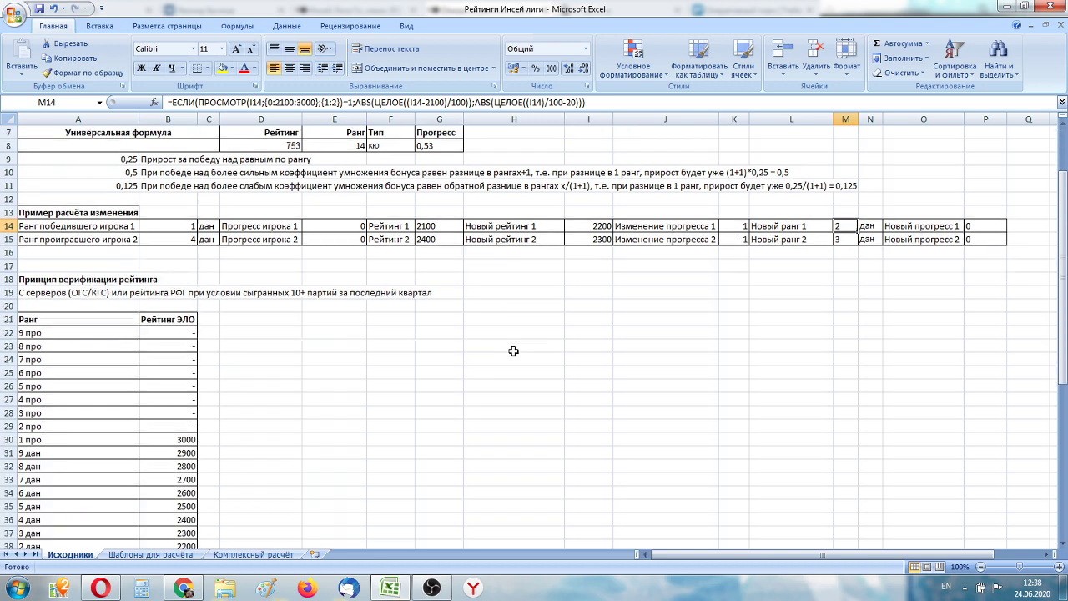
pyautogui.scroll(1, 513, 352)
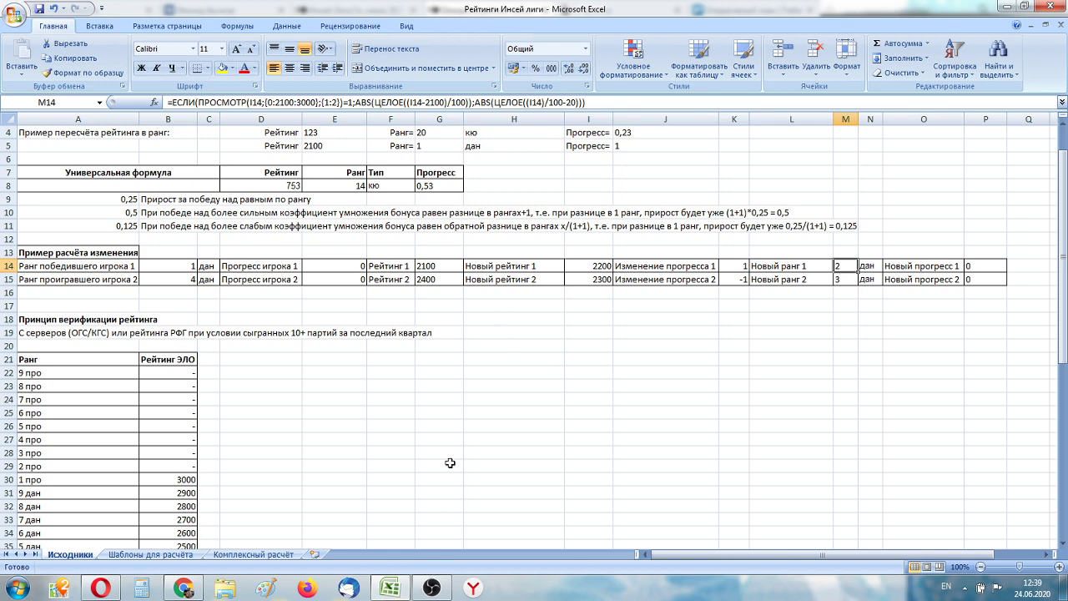
pyautogui.scroll(1, 448, 461)
pyautogui.click(431, 588)
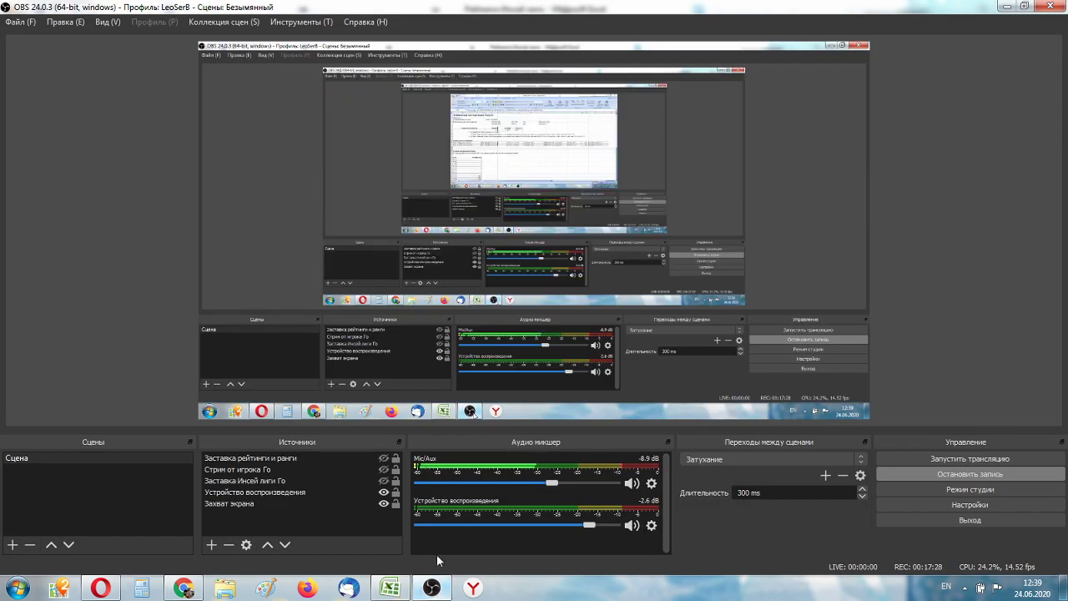